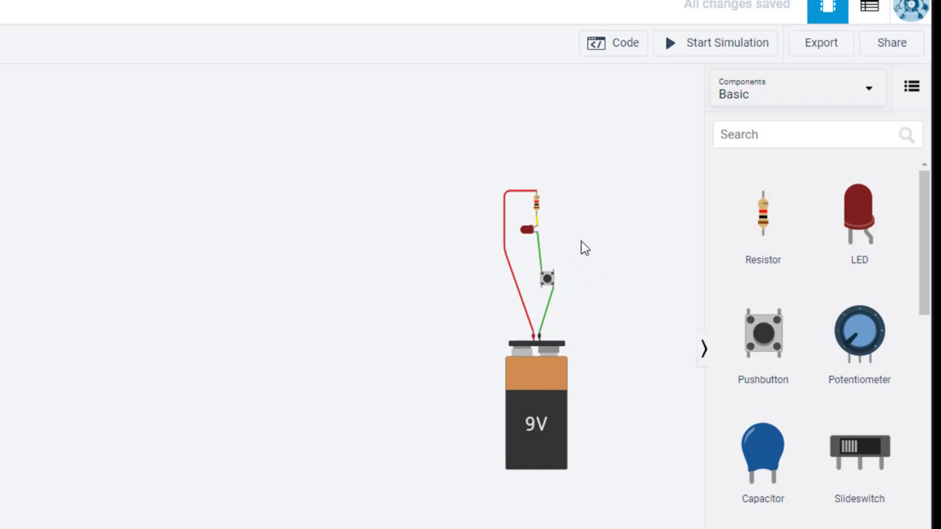
Run the simulation, toggle the LED on and off with the pushbutton, and inspect the 1 kΩ resistor.
left_click(703, 45)
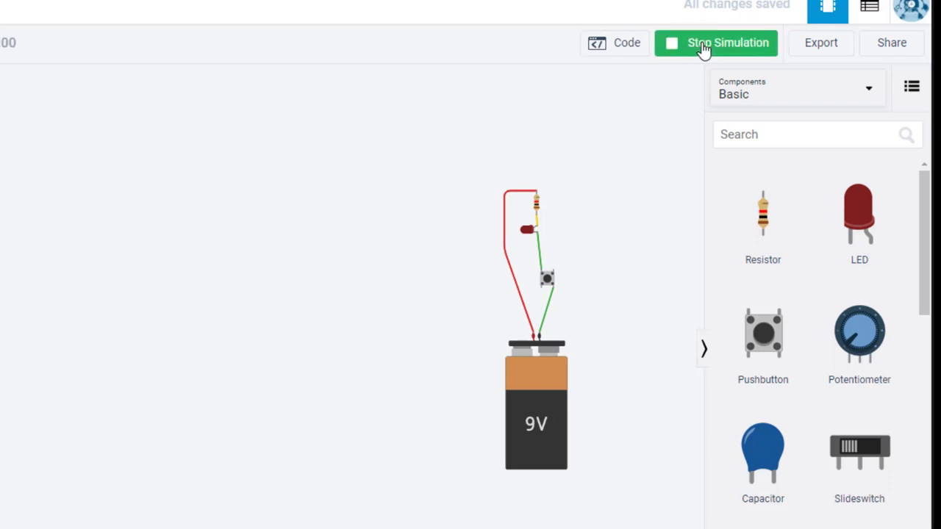
left_click(547, 280)
left_click(548, 283)
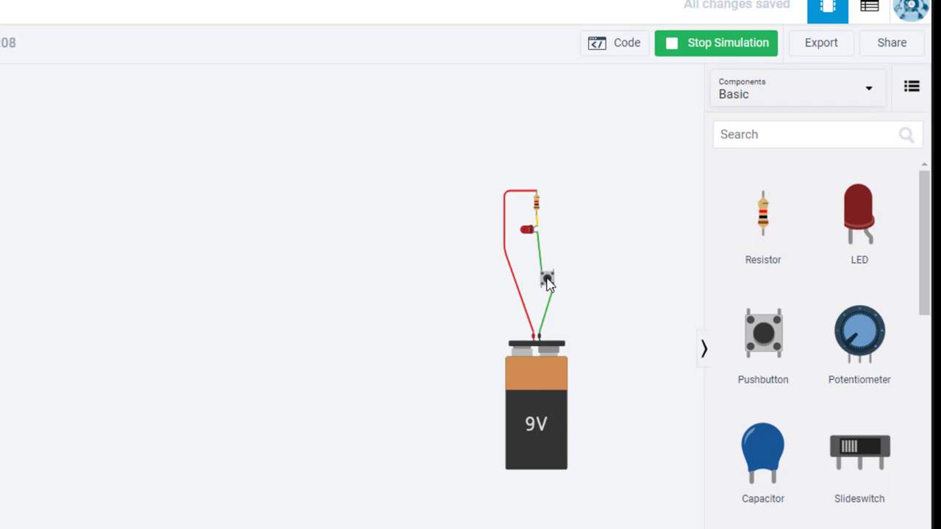
left_click(536, 207)
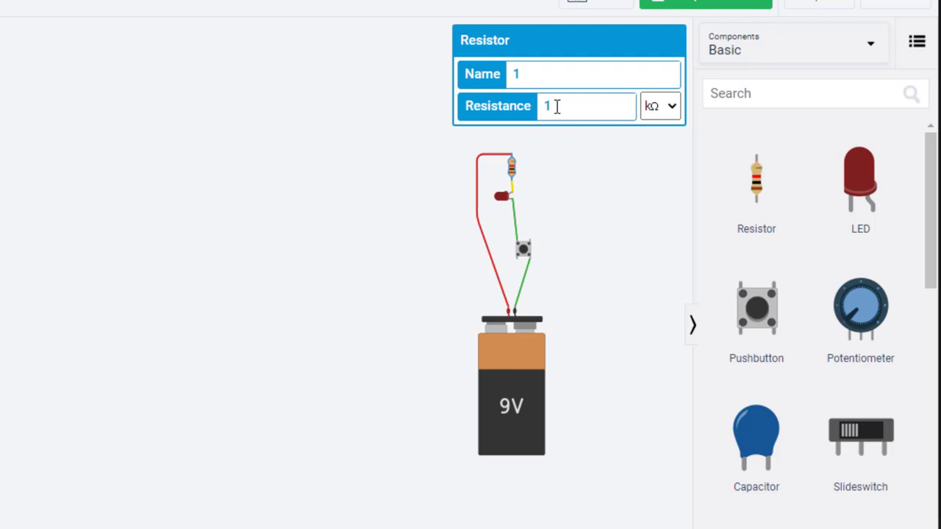
Change the resistor's resistance to 10 kΩ and press the pushbutton to test the LED.
left_click_drag(556, 106, 545, 107)
type("10")
left_click(524, 251)
Drag a potentiometer onto the canvas just above the resistor circuit, leaving the resistor inspector closed.
left_click(535, 173)
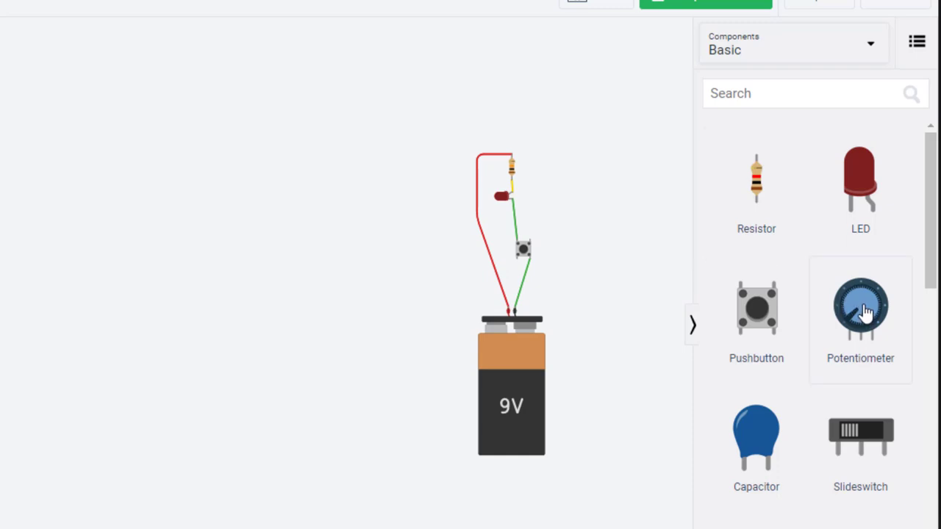
left_click_drag(866, 313, 566, 136)
left_click(573, 228)
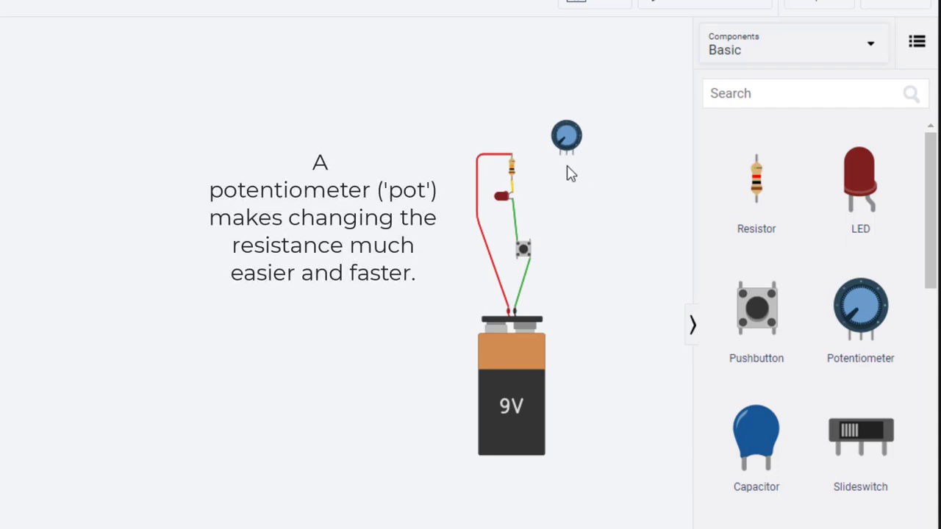
left_click(510, 171)
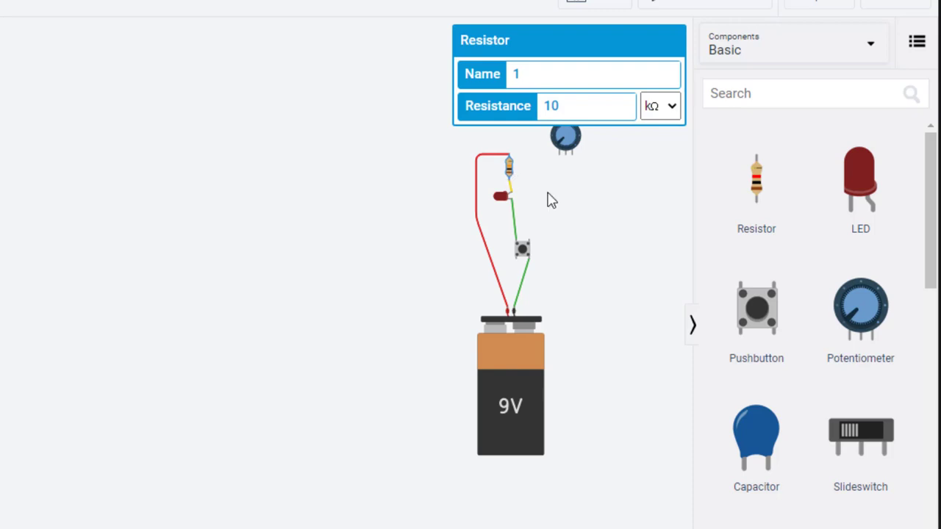
left_click(601, 197)
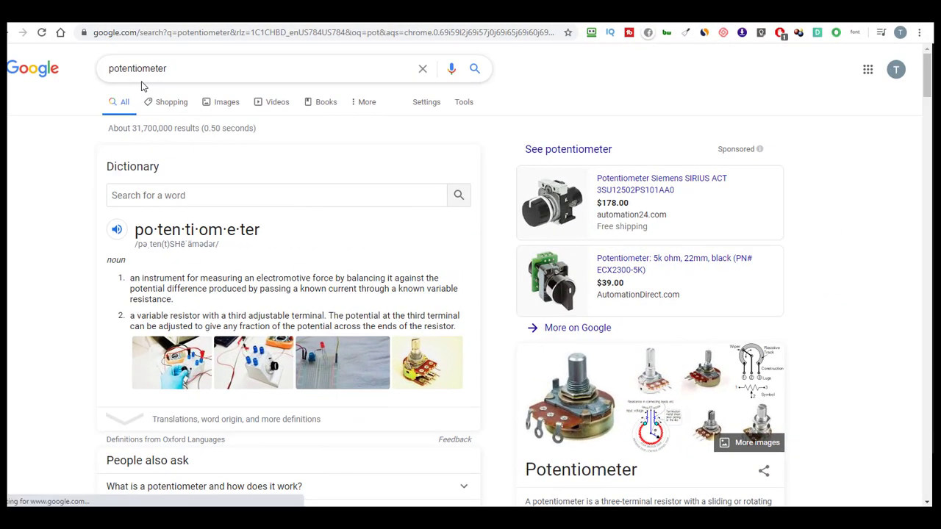
Switch the potentiometer search to Images and scroll through photos of real potentiometers.
left_click(215, 104)
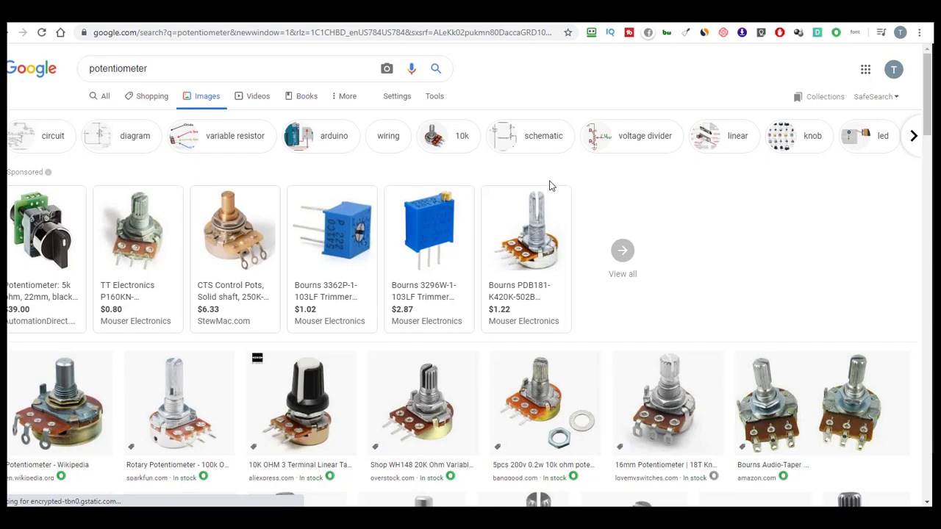
mouse_move(332, 236)
scroll(333, 237, "down", 4)
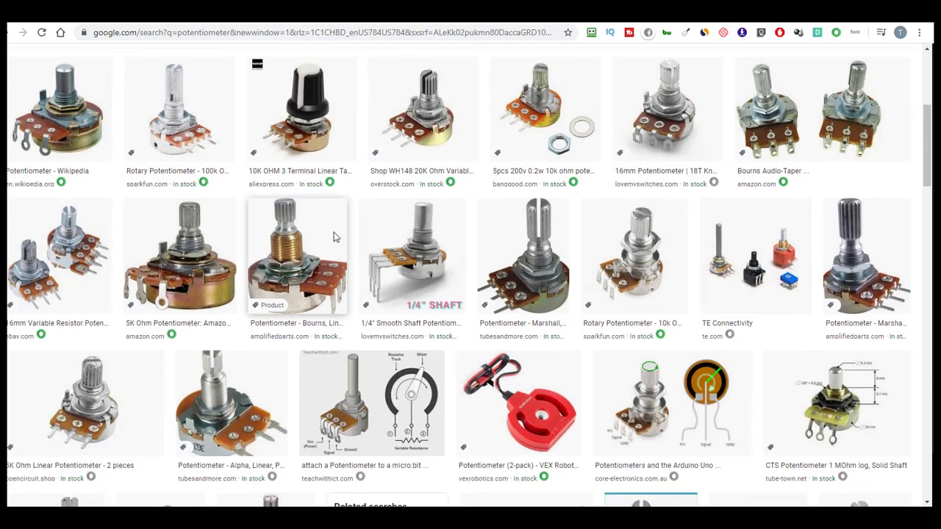
scroll(333, 237, "down", 2)
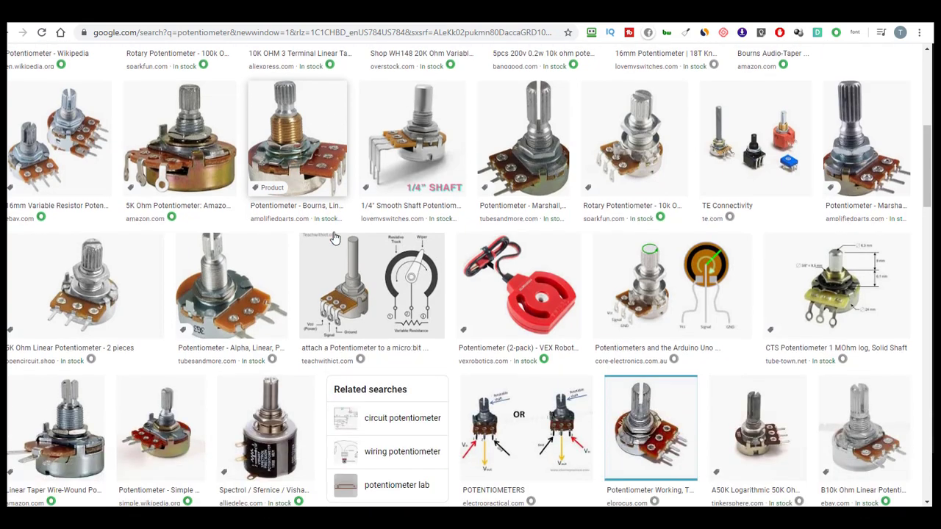
scroll(334, 237, "down", 2)
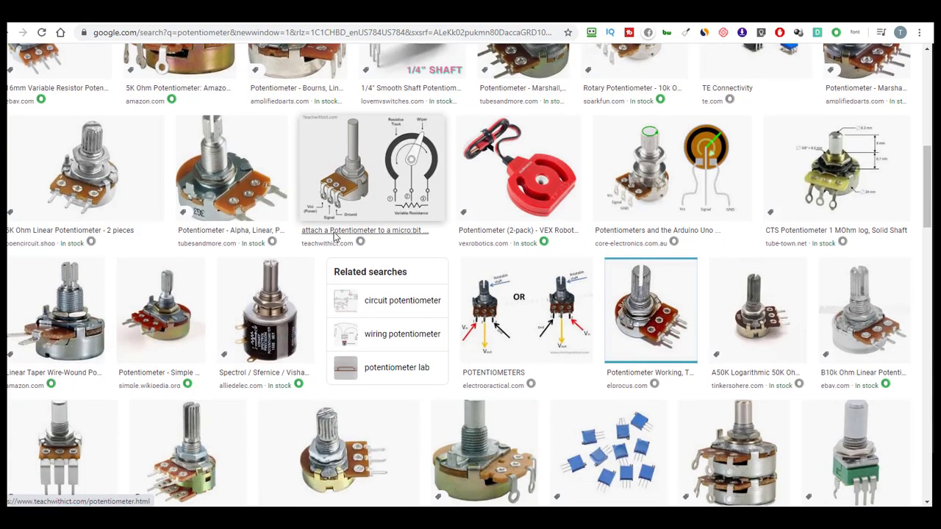
scroll(334, 235, "down", 4)
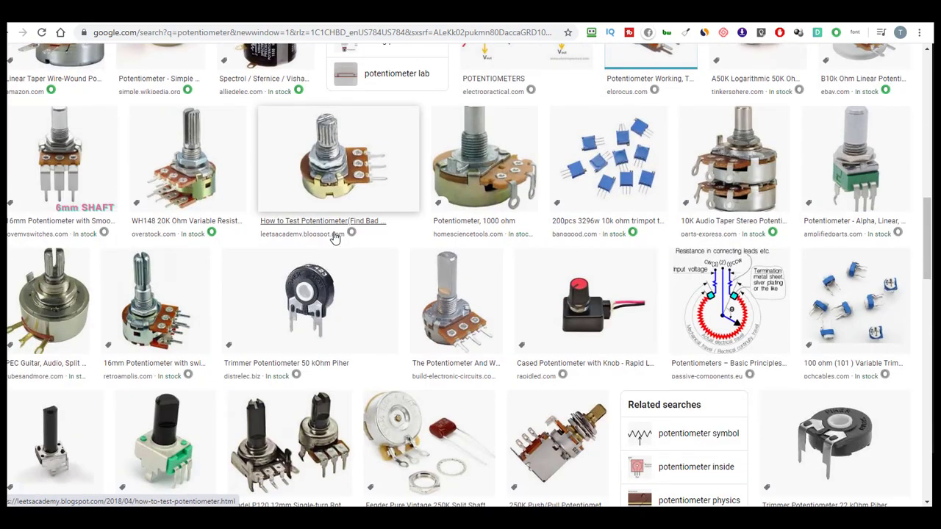
scroll(345, 206, "down", 4)
scroll(358, 179, "up", 2)
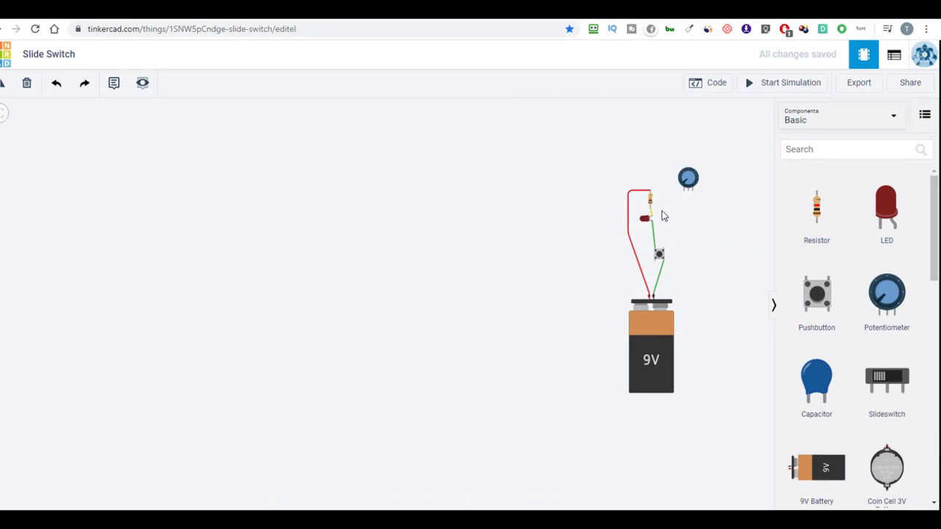
Move the 9V battery lower and delete the pushbutton and resistor along with their wires.
scroll(651, 337, "up", 1)
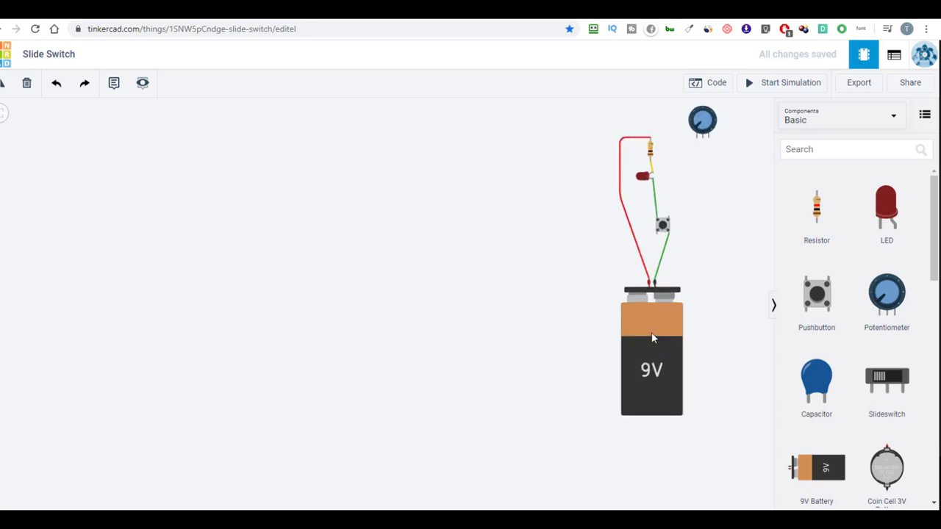
left_click_drag(644, 351, 663, 396)
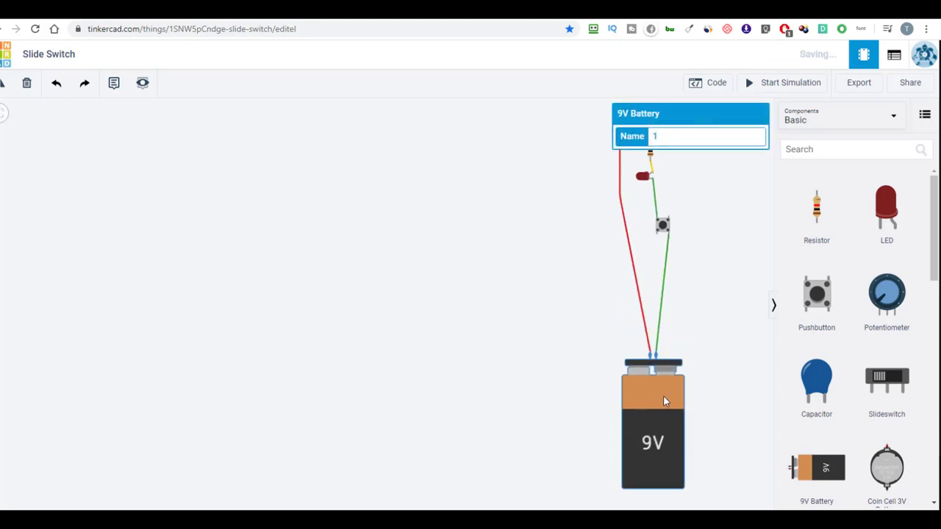
left_click(684, 255)
left_click(662, 224)
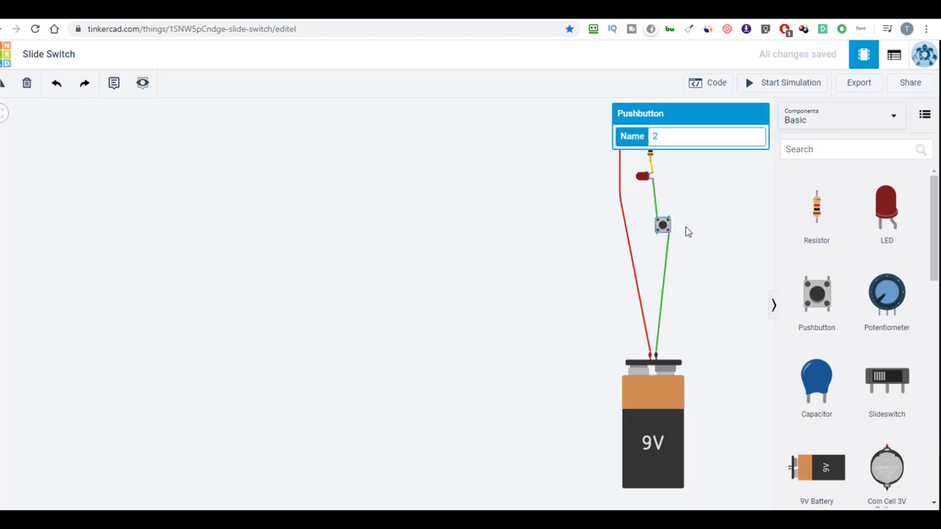
key("Delete")
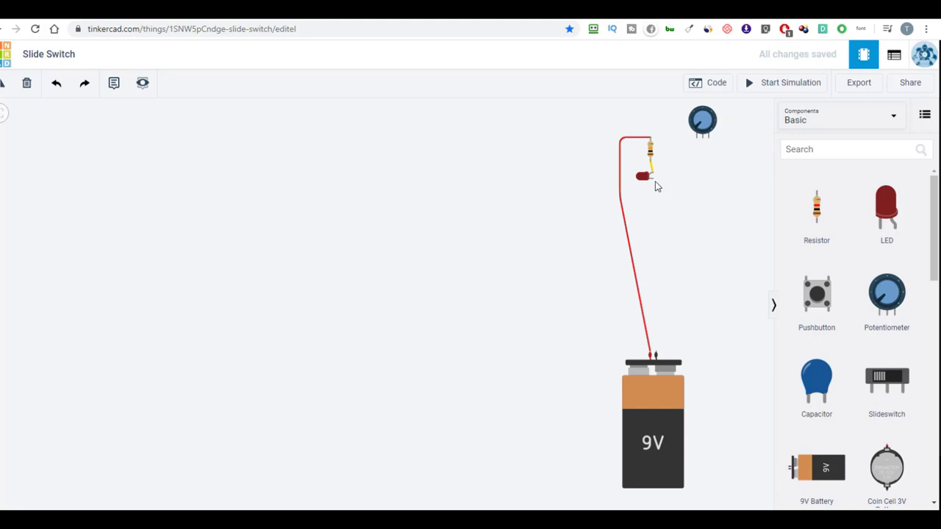
left_click(650, 149)
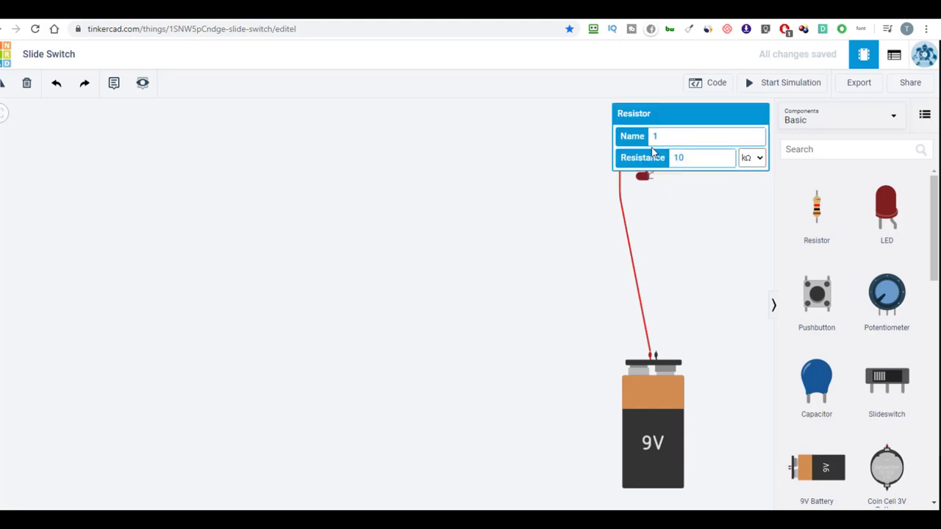
key("Delete")
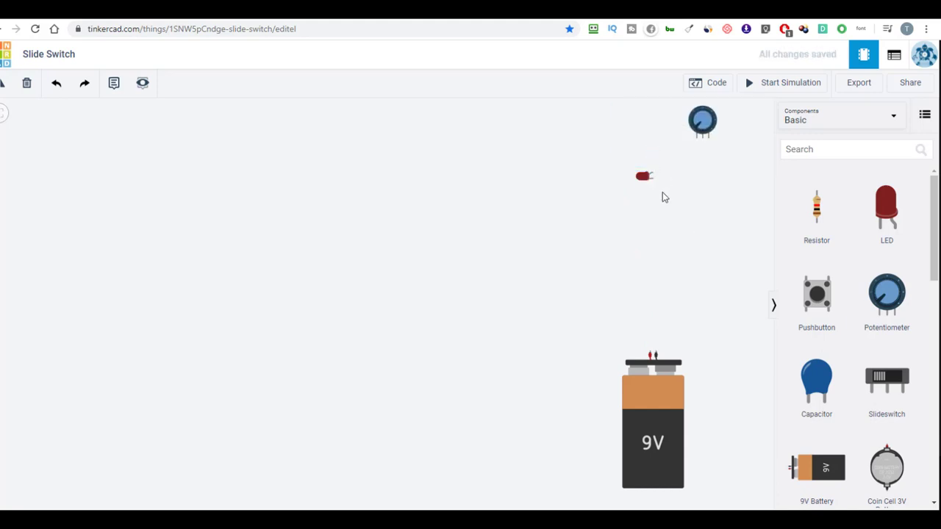
Move the LED down and place the potentiometer just above it.
left_click_drag(644, 177, 658, 257)
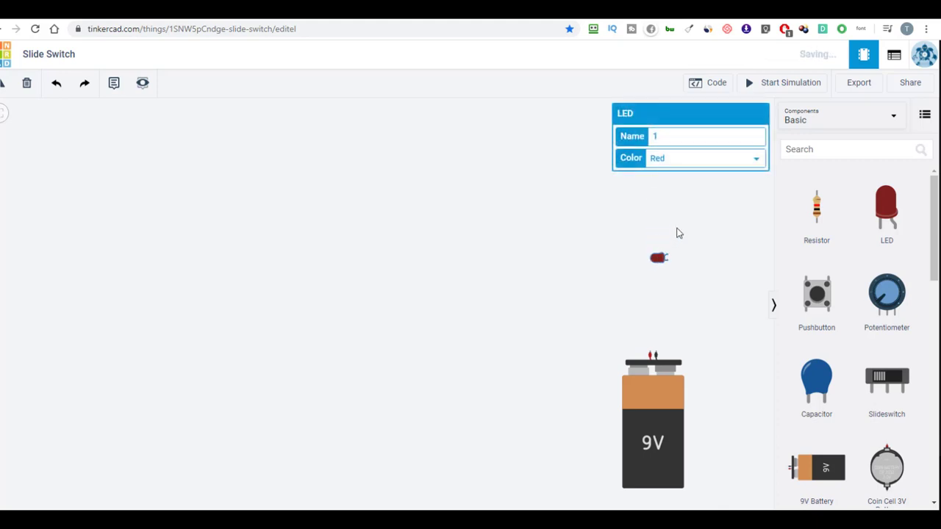
left_click(699, 126)
left_click_drag(684, 162, 662, 212)
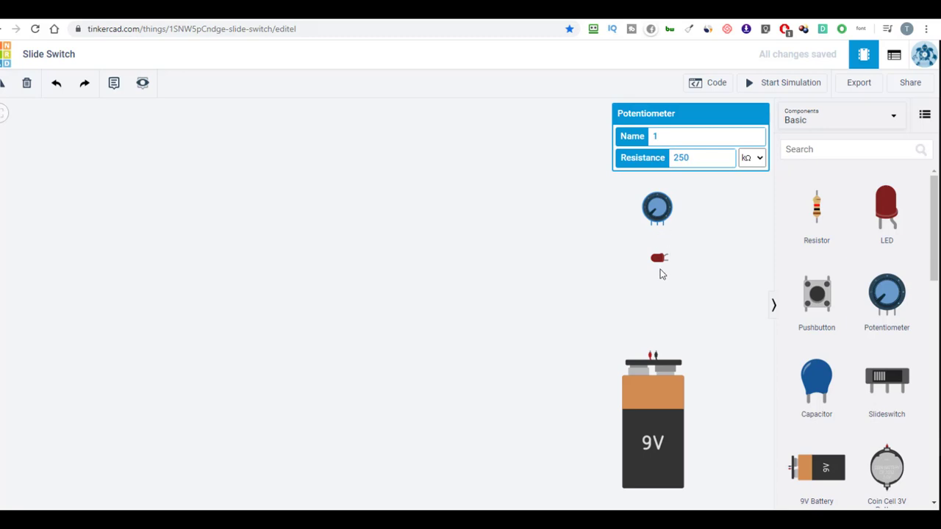
Wire the battery's top terminal to the LED cathode and its positive terminal, via a bend, to the potentiometer's left leg.
left_click(655, 355)
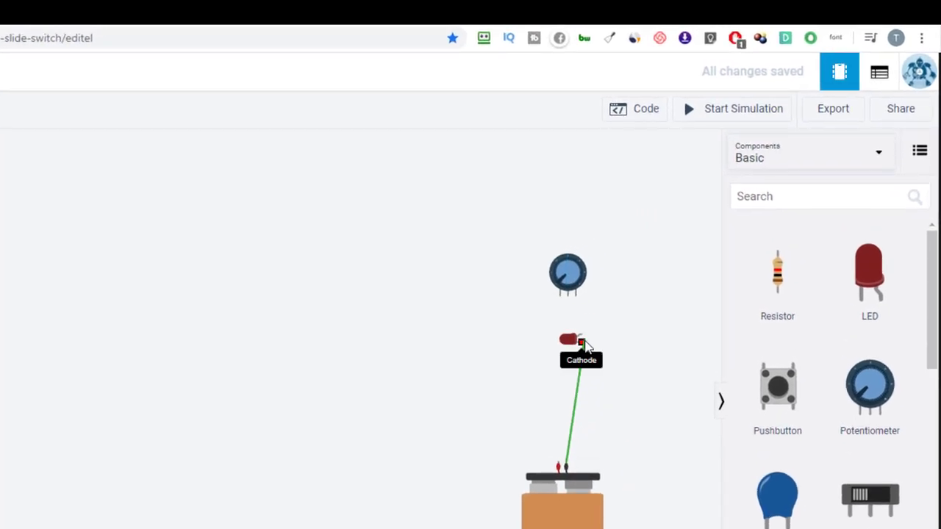
left_click(581, 342)
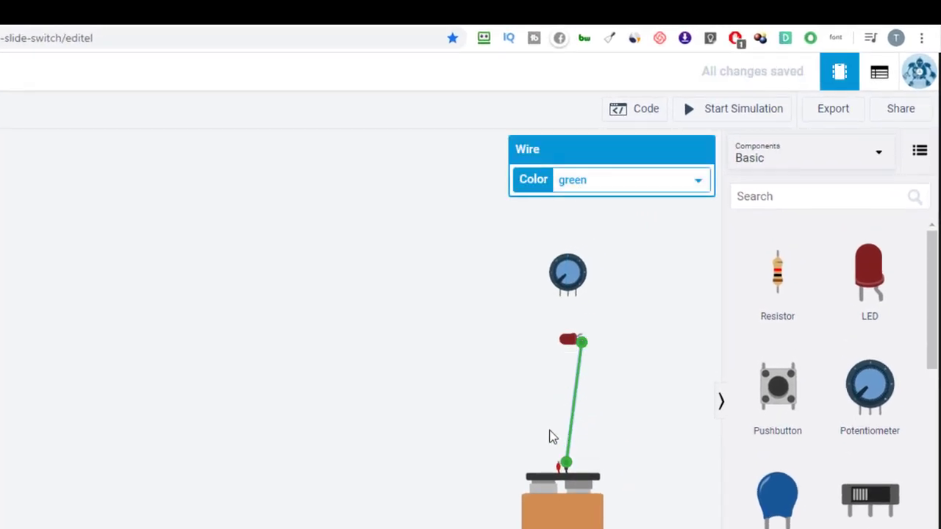
left_click(558, 474)
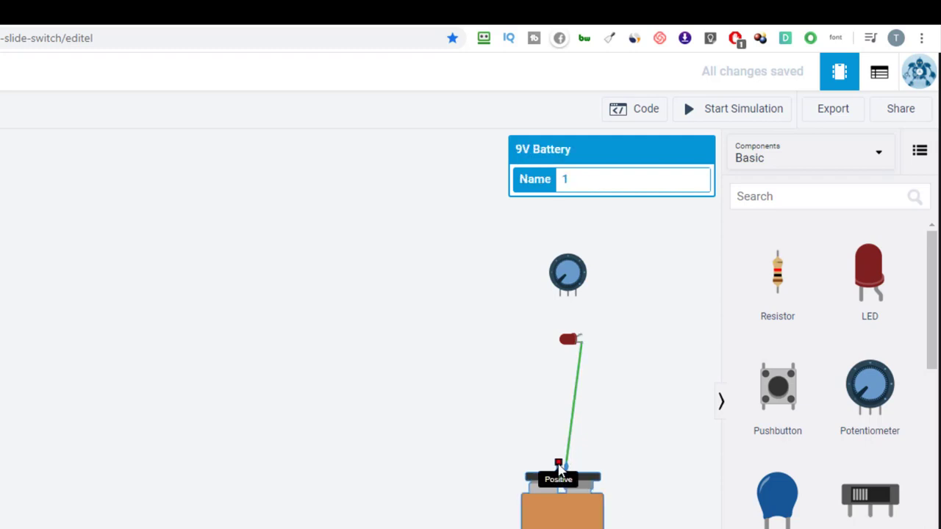
left_click(559, 468)
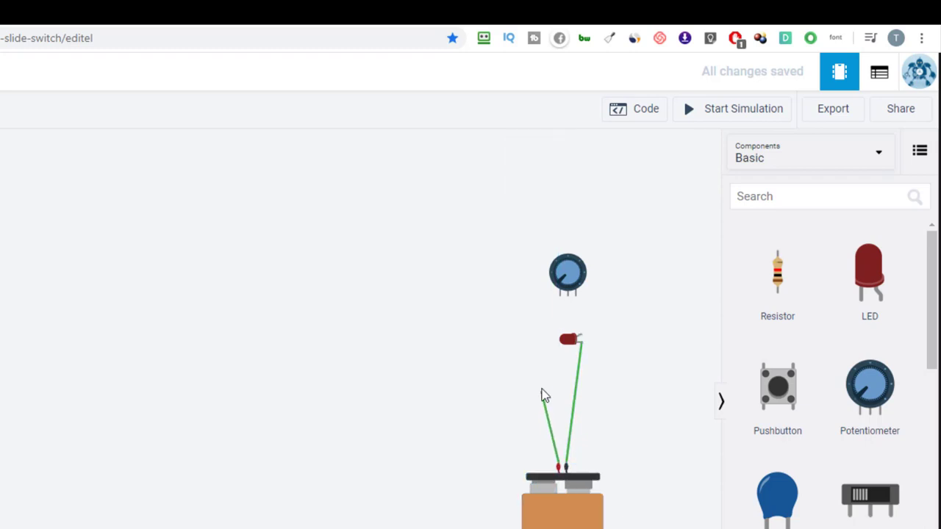
left_click(518, 339)
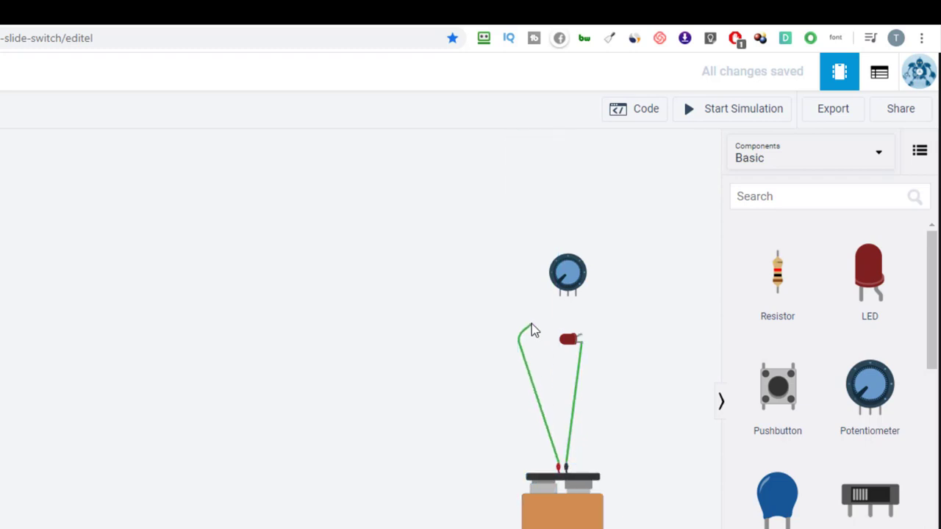
left_click(560, 300)
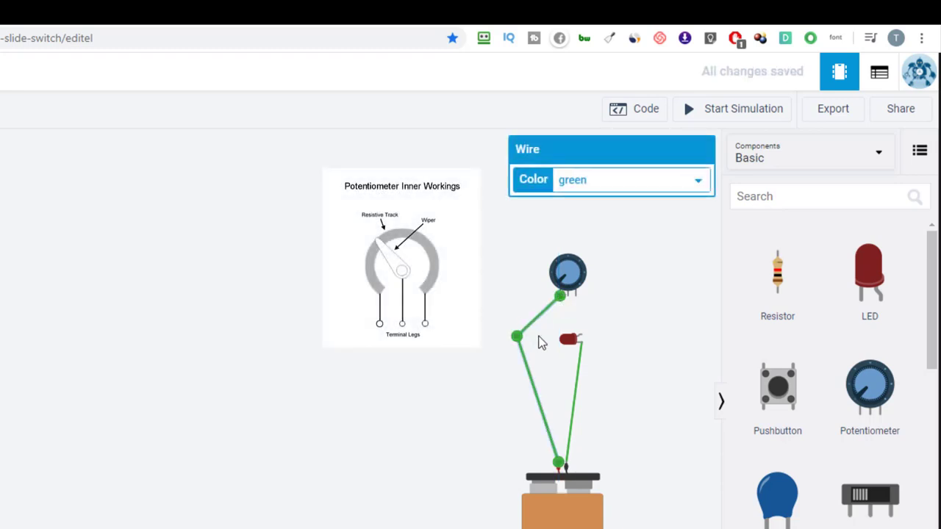
left_click(567, 305)
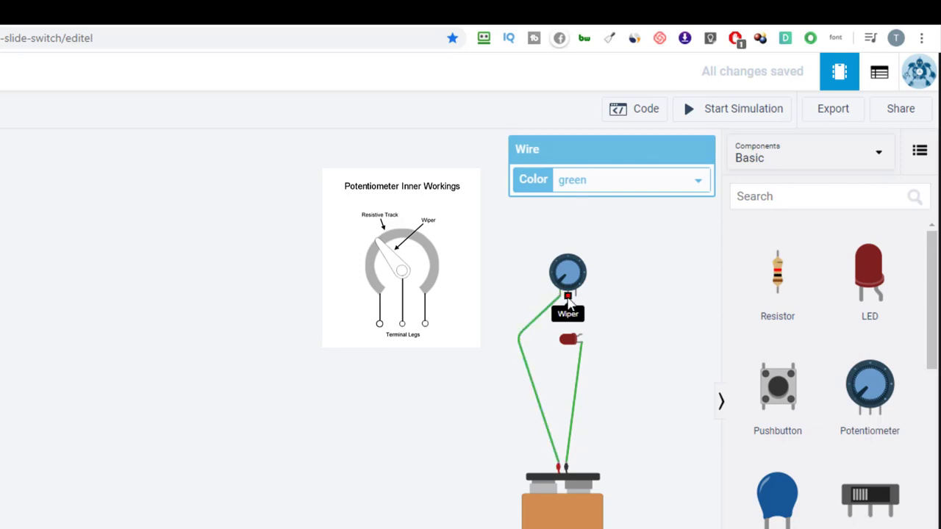
left_click(584, 335)
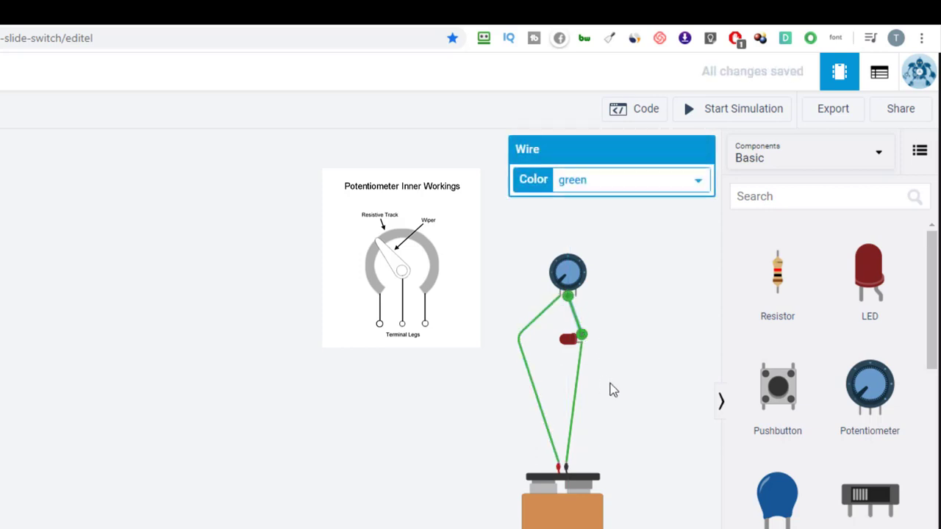
left_click(472, 375)
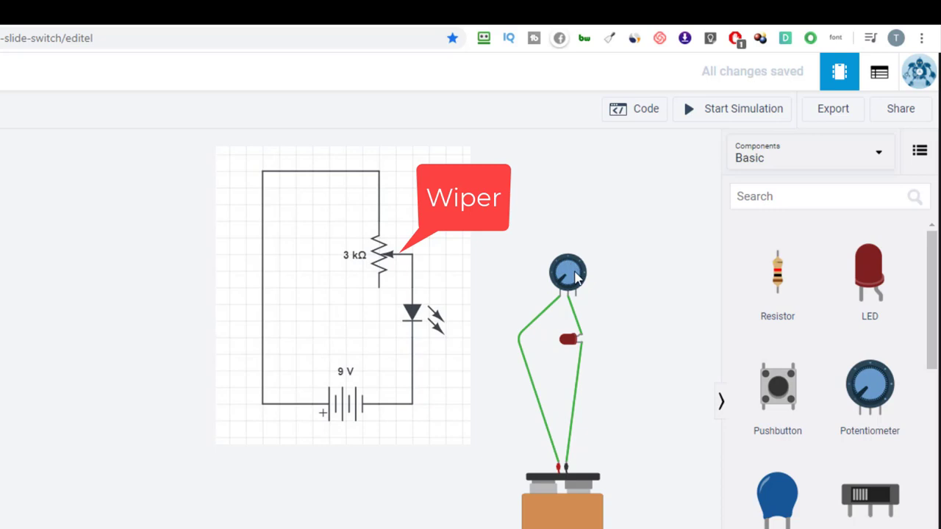
Run the simulation, zoom in, and read the LED's blown warning: 859 mA against a 20.0 mA maximum.
left_click(742, 110)
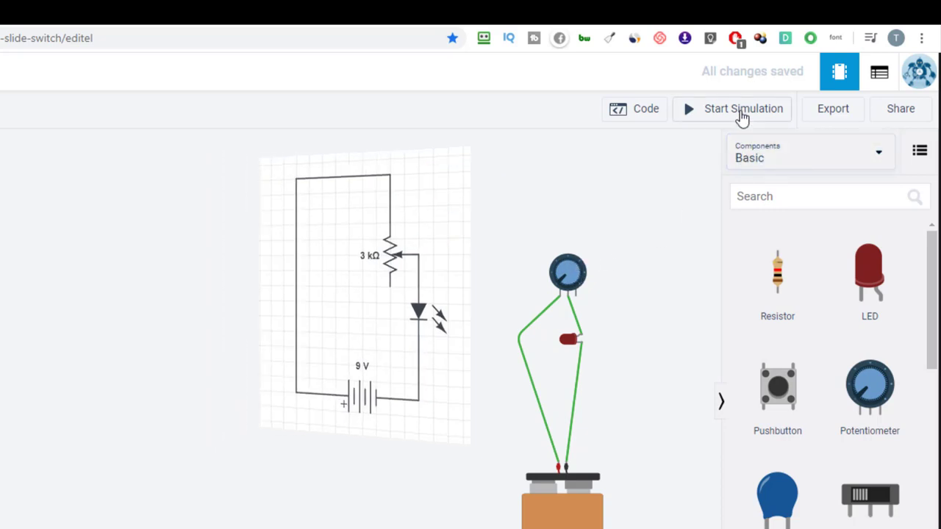
scroll(566, 387, "up", 3)
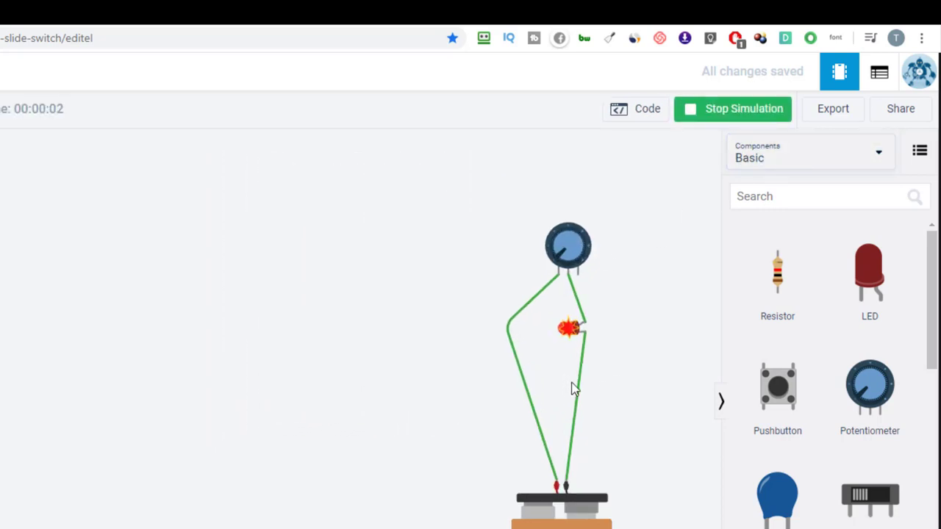
mouse_move(577, 327)
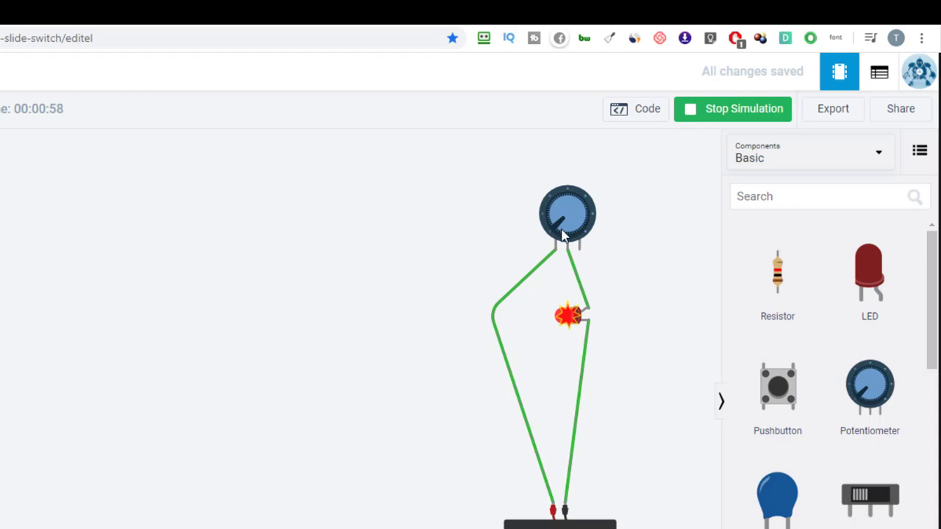
Rotate the potentiometer knob during simulation so the LED recovers, glows brightly, then goes dark.
left_click_drag(557, 230, 555, 227)
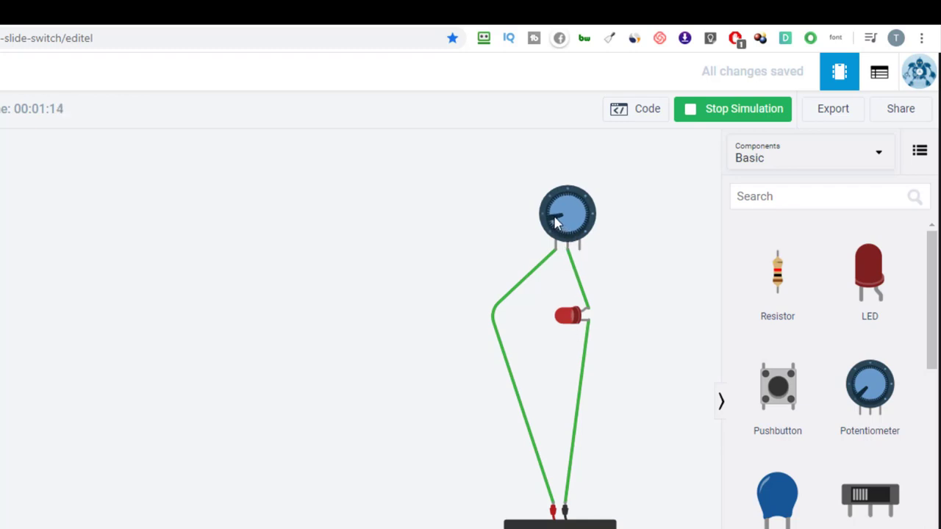
mouse_move(557, 222)
left_mouse_down()
mouse_move(575, 200)
mouse_move(588, 214)
mouse_move(584, 239)
mouse_move(590, 204)
mouse_move(563, 199)
mouse_move(558, 223)
left_mouse_up()
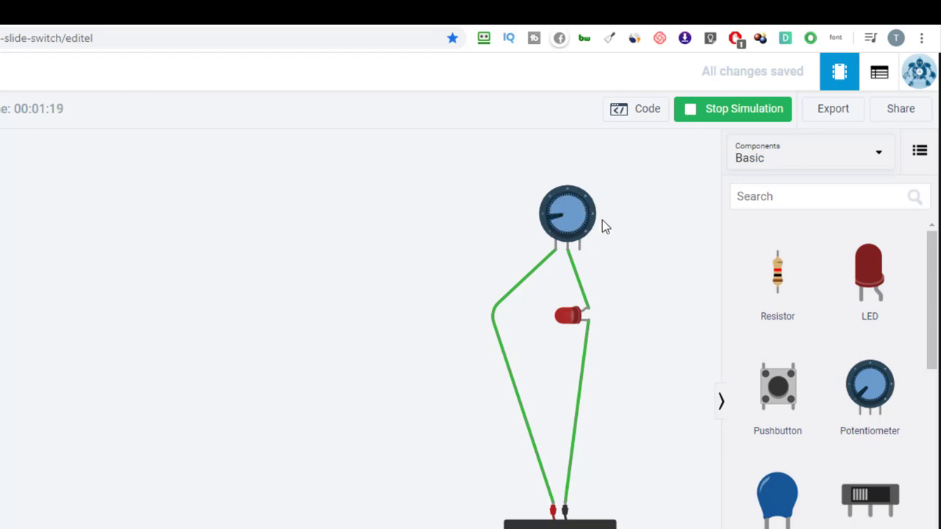
left_click(559, 225)
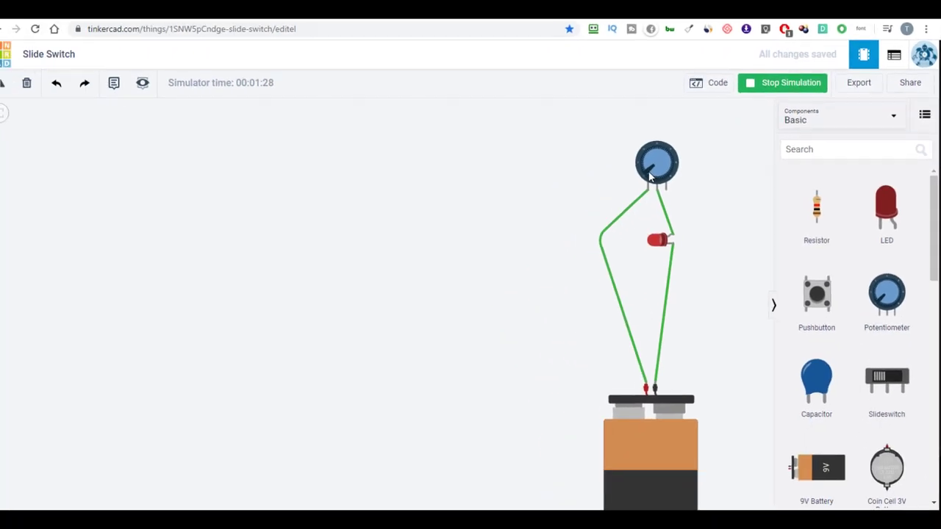
left_click(649, 177)
left_click(664, 200)
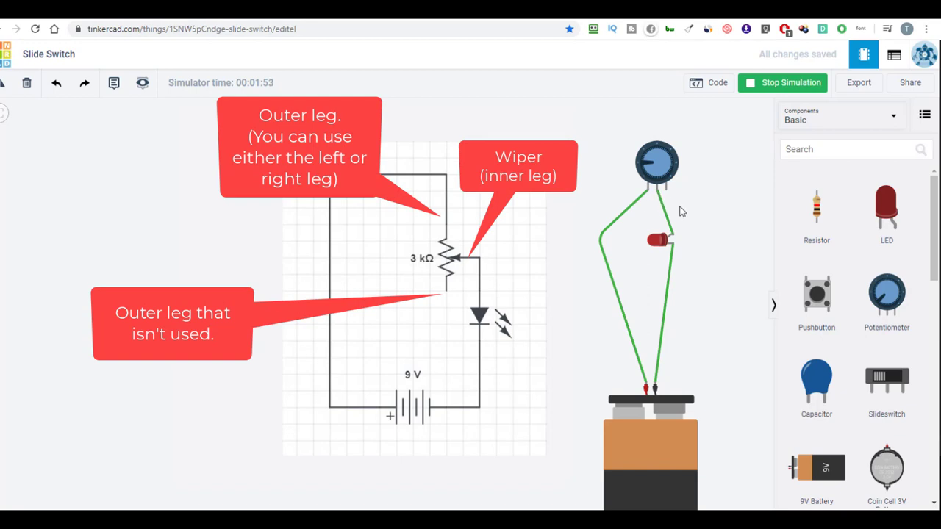
Move the battery wire to the potentiometer's right leg, re-run the simulation, and turn the knob to dim the LED.
left_click(649, 193)
left_click_drag(648, 193, 669, 195)
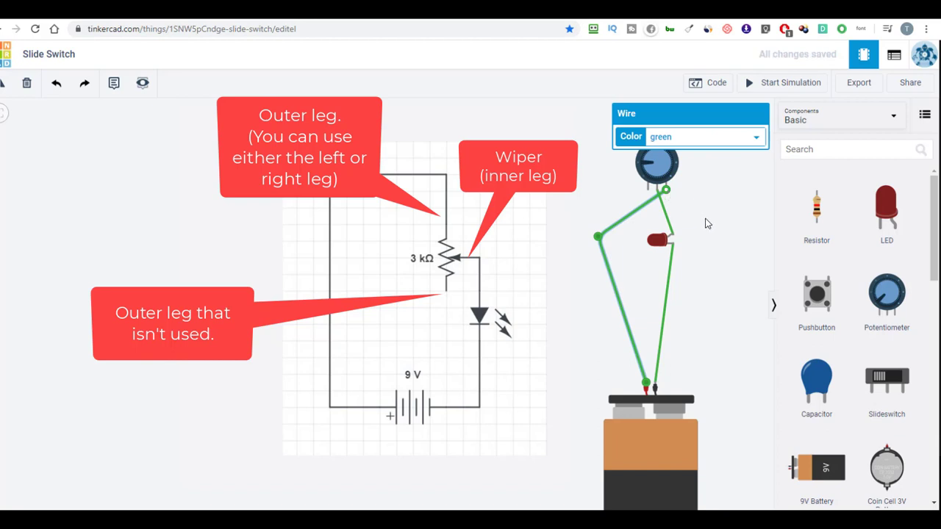
left_click(788, 83)
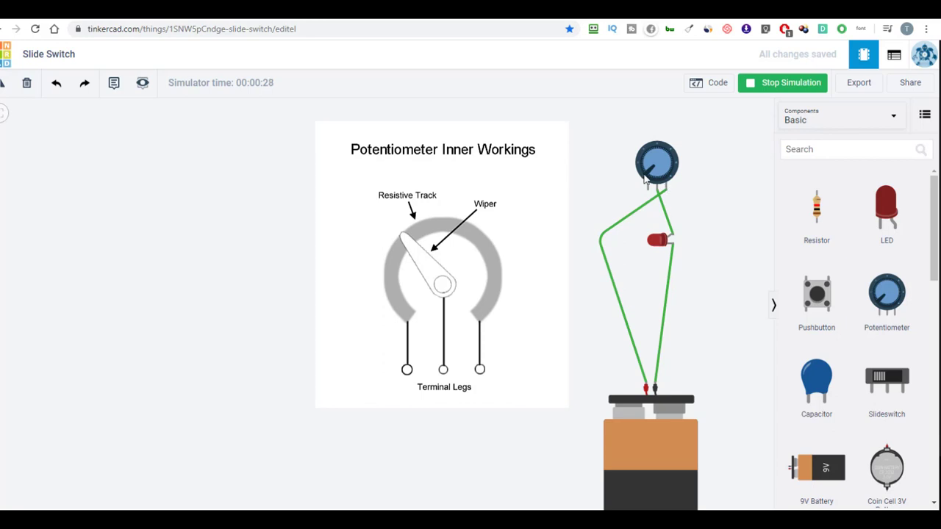
left_click_drag(646, 173, 666, 182)
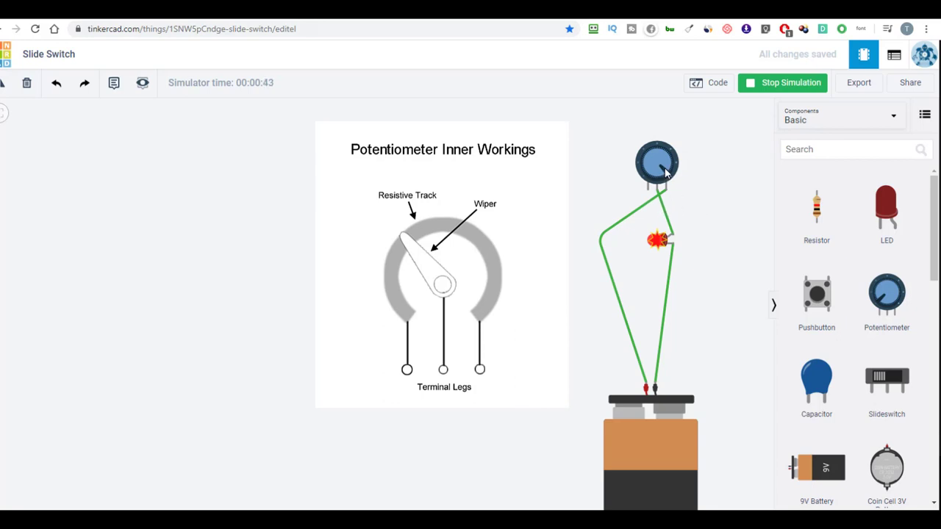
left_click_drag(670, 179, 667, 165)
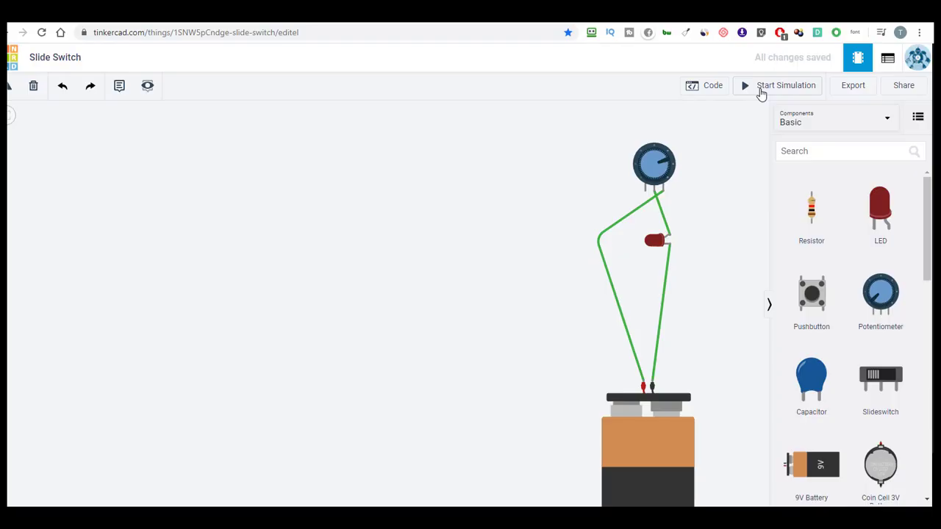
Change the potentiometer's resistance from 250 to 100 kΩ.
left_click(653, 166)
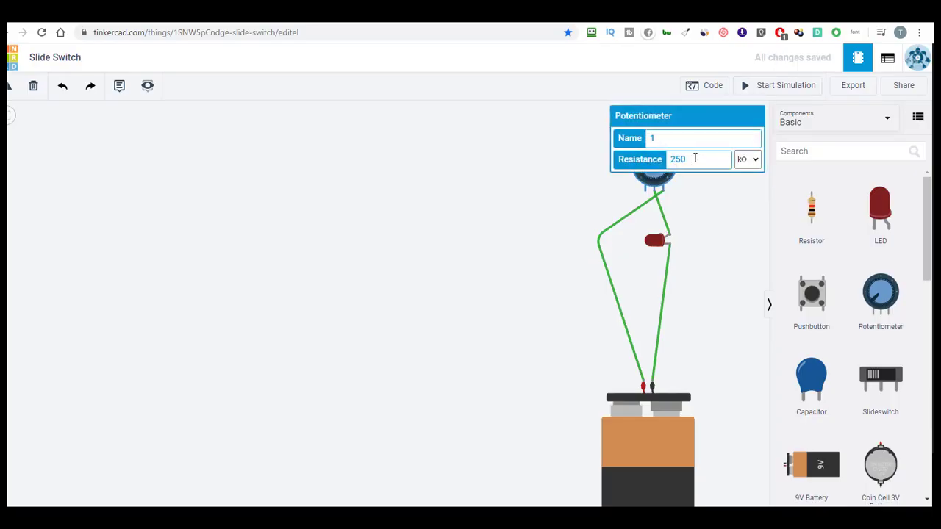
double_click(681, 160)
type("100")
left_click(704, 220)
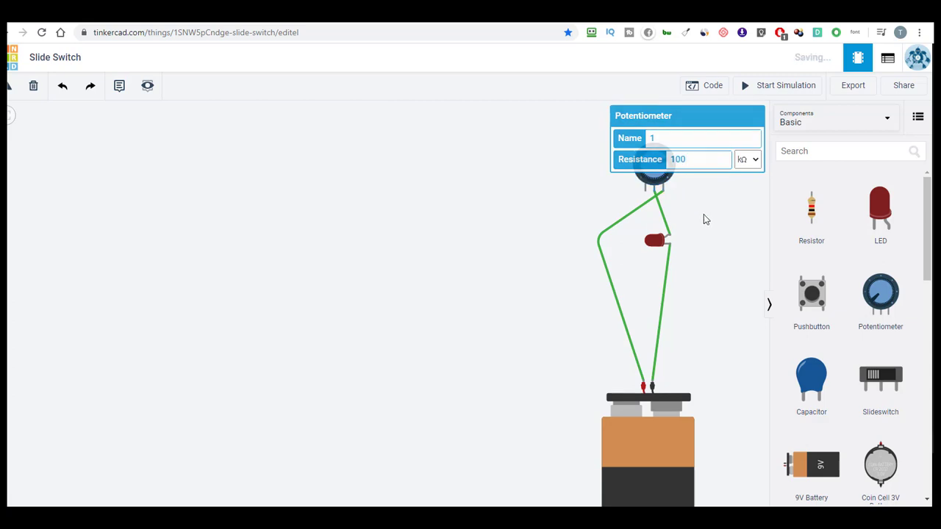
Restart the simulation, turn the knob from about 2 to 4 o'clock, and zoom out to show the battery.
left_click(775, 88)
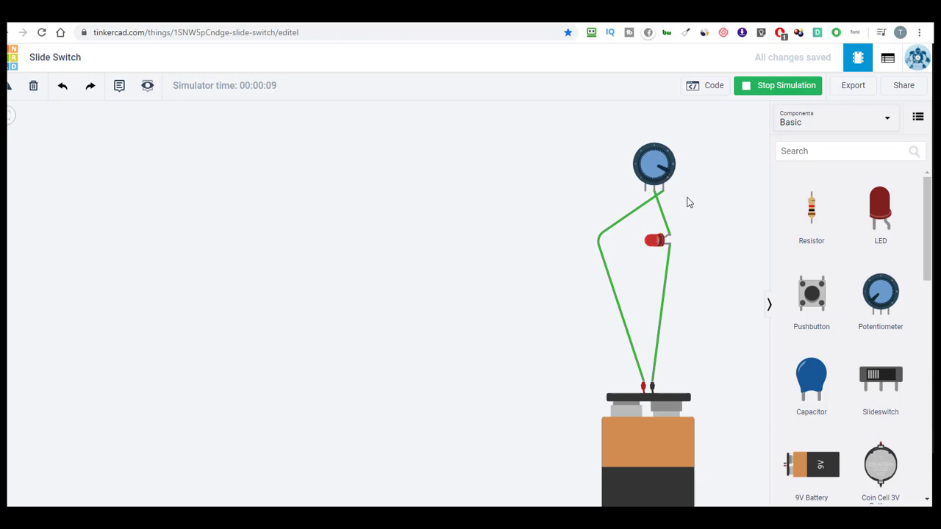
scroll(689, 202, "up", 6)
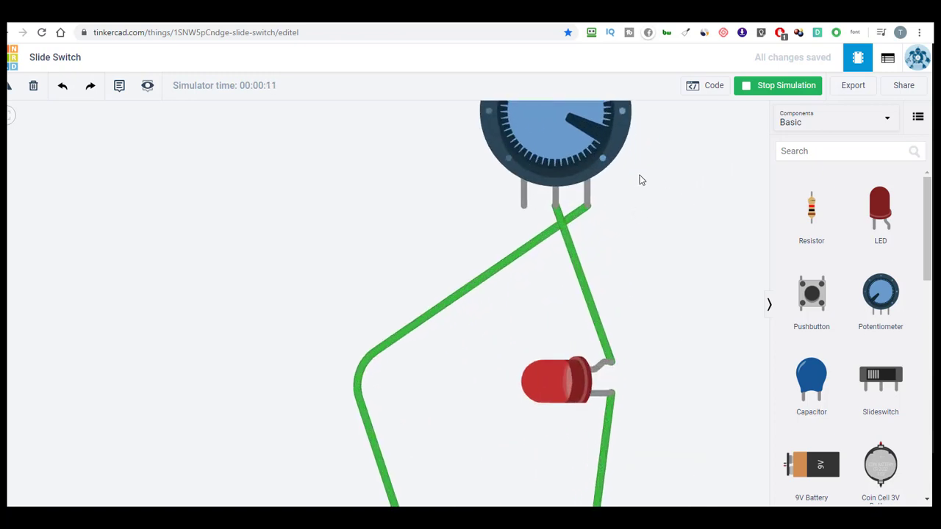
mouse_move(640, 186)
left_mouse_down()
mouse_move(655, 168)
mouse_move(637, 196)
mouse_move(644, 191)
left_mouse_up()
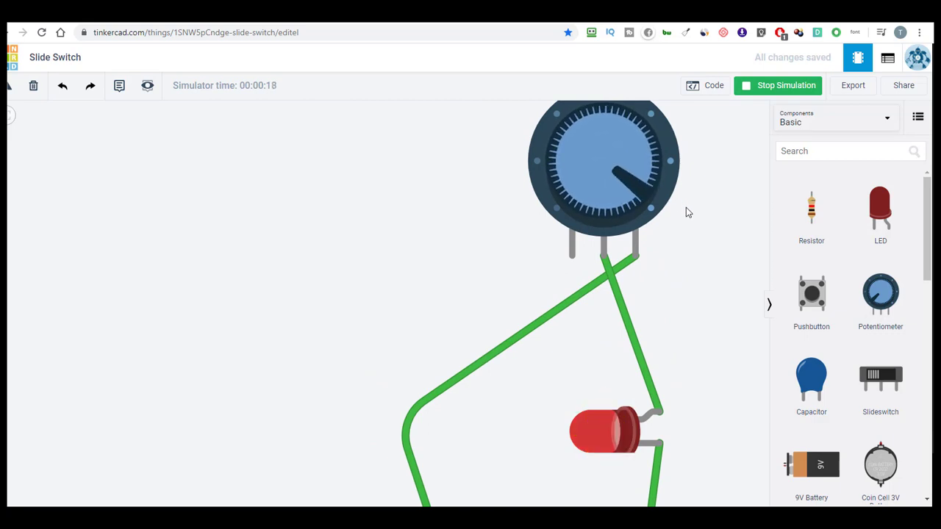
scroll(691, 208, "down", 5)
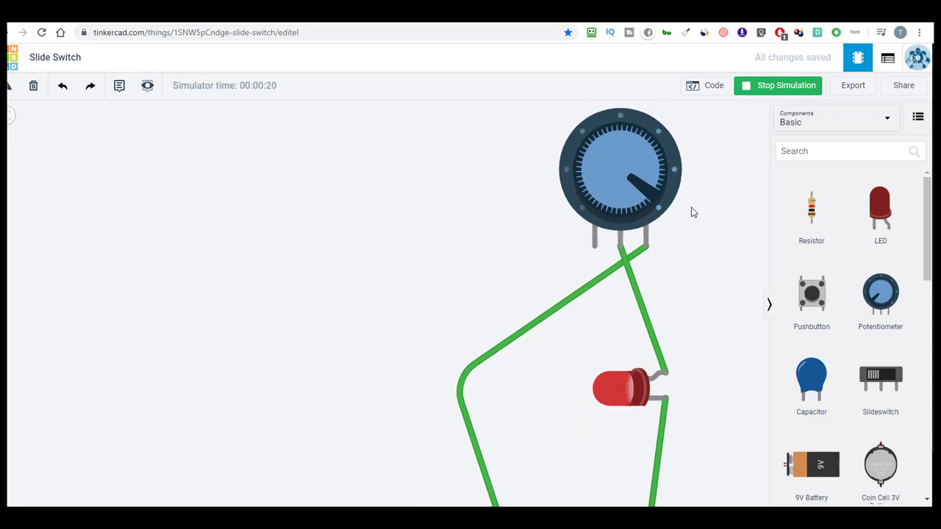
scroll(691, 213, "down", 1)
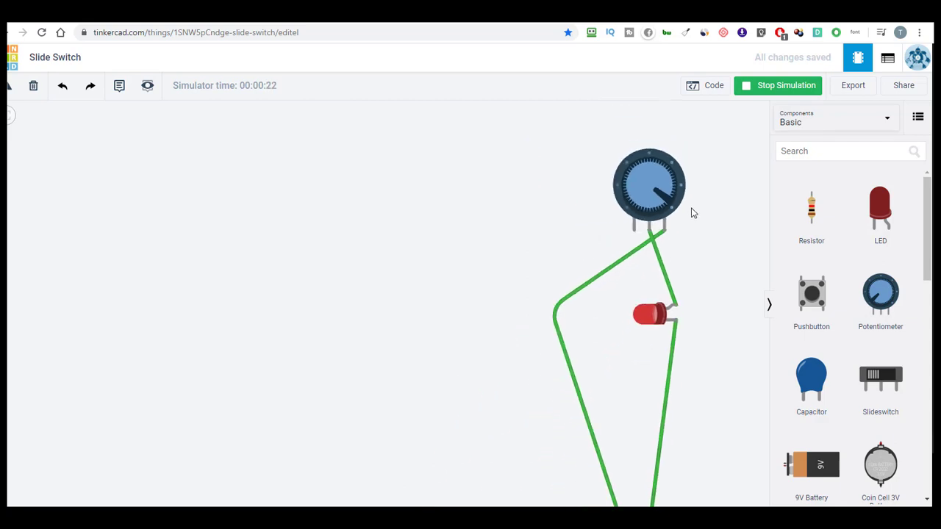
scroll(691, 214, "down", 1)
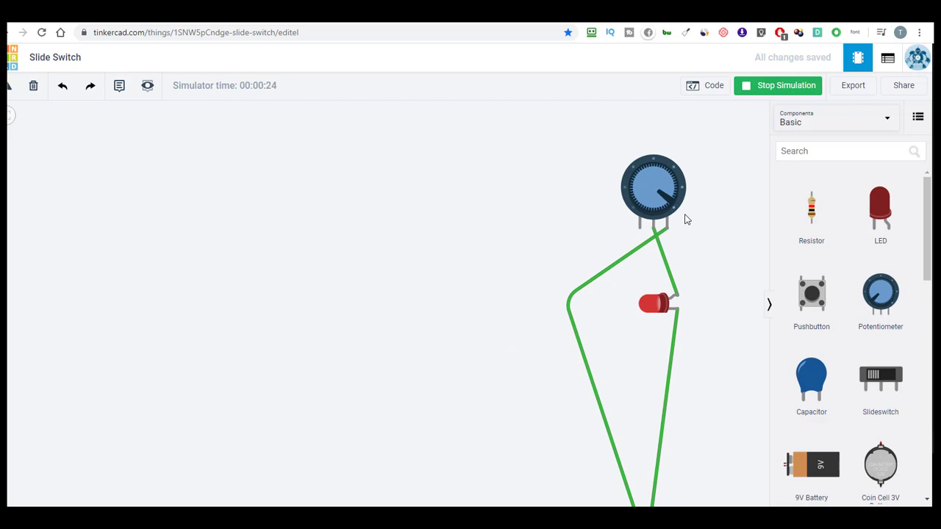
scroll(685, 219, "down", 1)
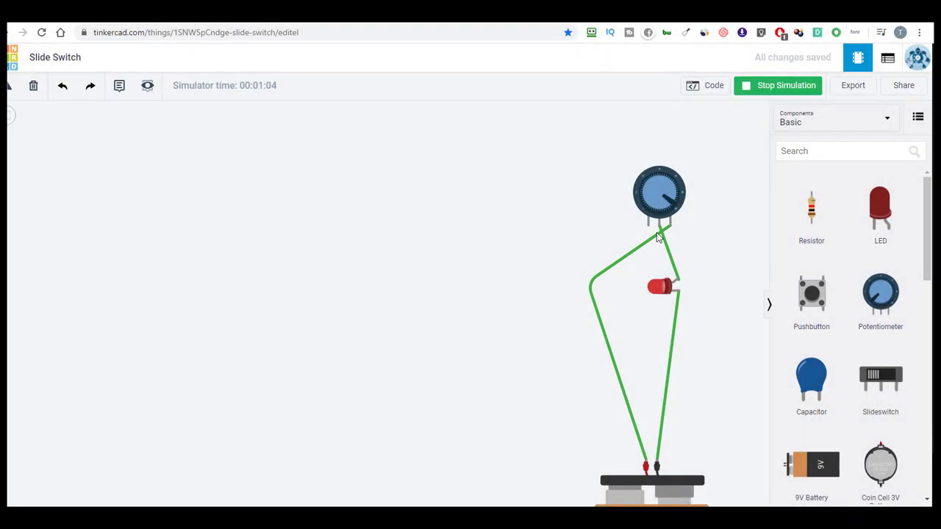
Delete the two LED wires and move the potentiometer to the left.
left_click(656, 239)
key("Delete")
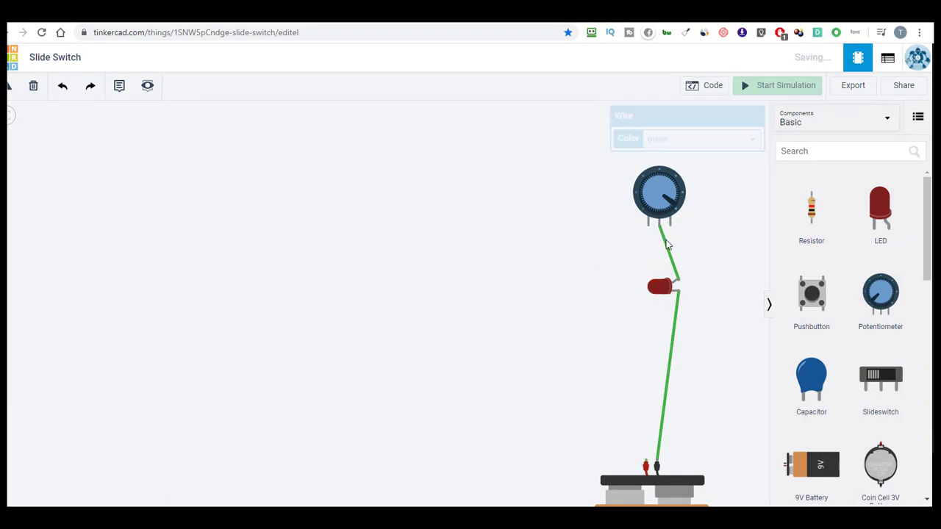
left_click(667, 248)
key("Delete")
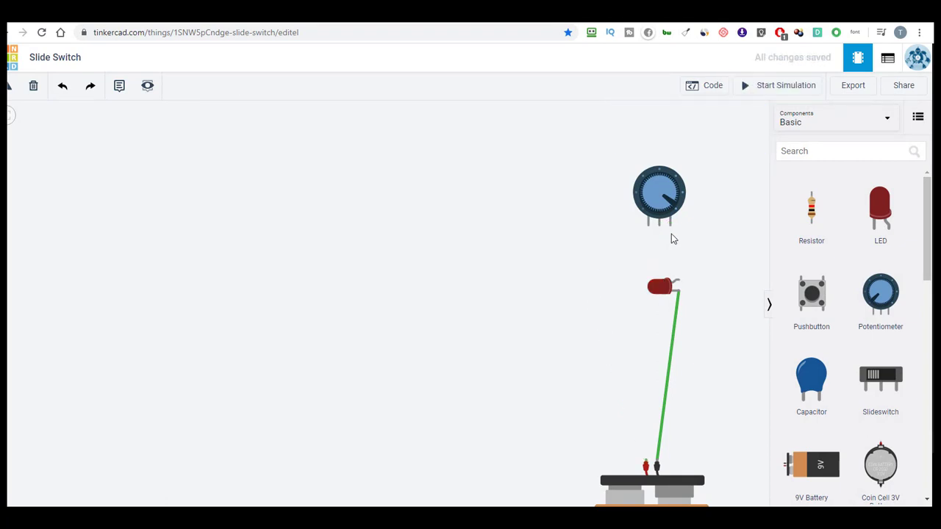
left_click_drag(667, 204, 553, 197)
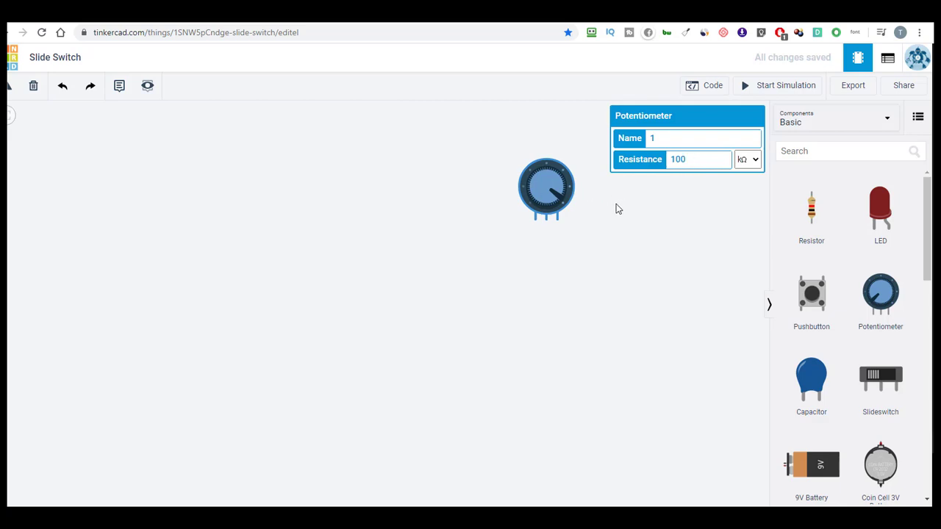
Place a multimeter left of the potentiometer and turn the knob fully to read 100 kΩ.
scroll(858, 321, "down", 2)
scroll(857, 322, "down", 7)
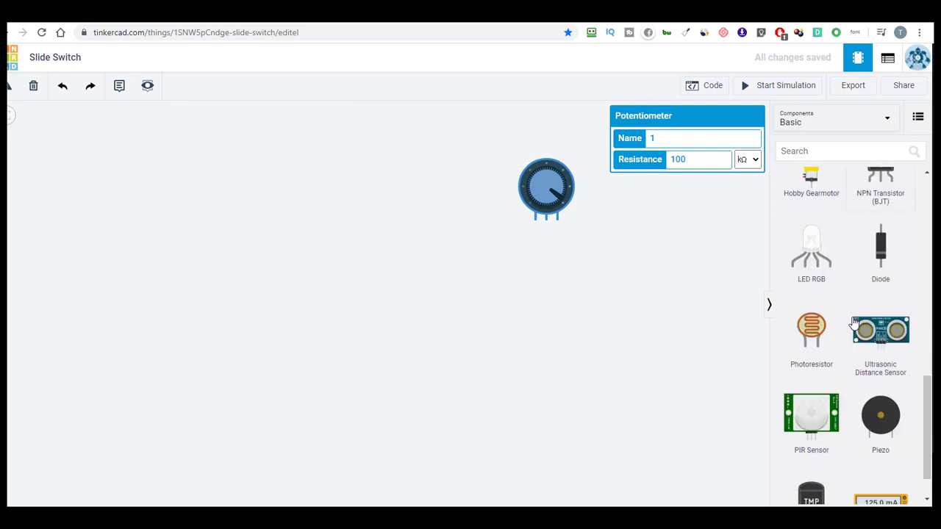
scroll(853, 322, "down", 1)
left_click_drag(882, 457, 416, 226)
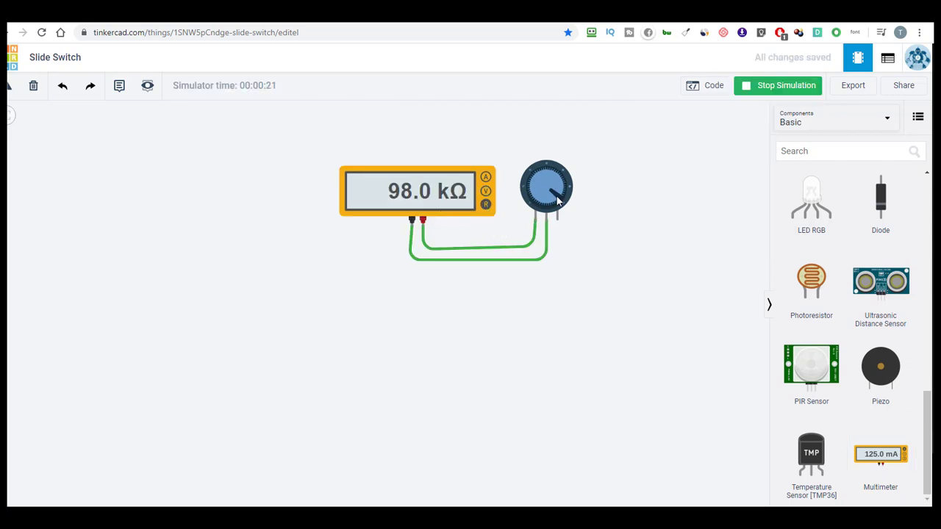
left_click_drag(557, 199, 553, 210)
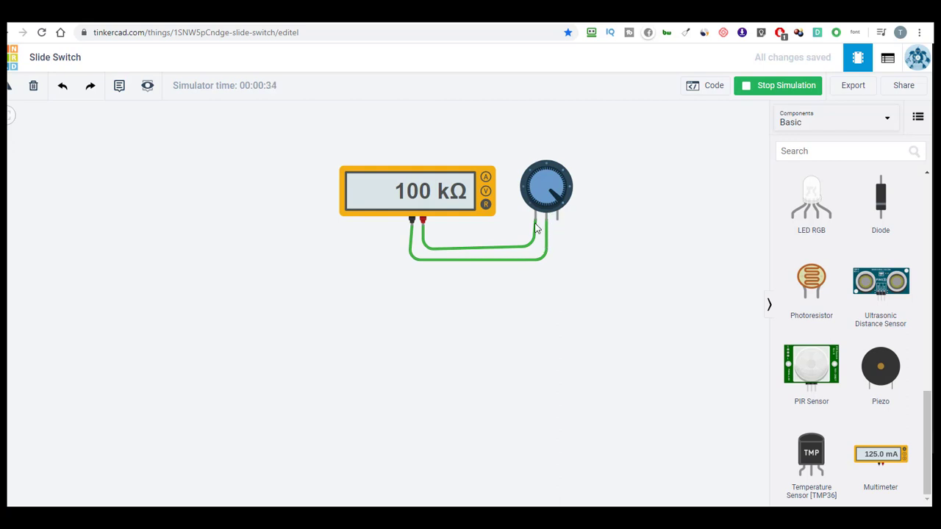
Move the green meter lead to the potentiometer's right pin, read 0.00 Ω, then return it to the left pin.
left_click(536, 229)
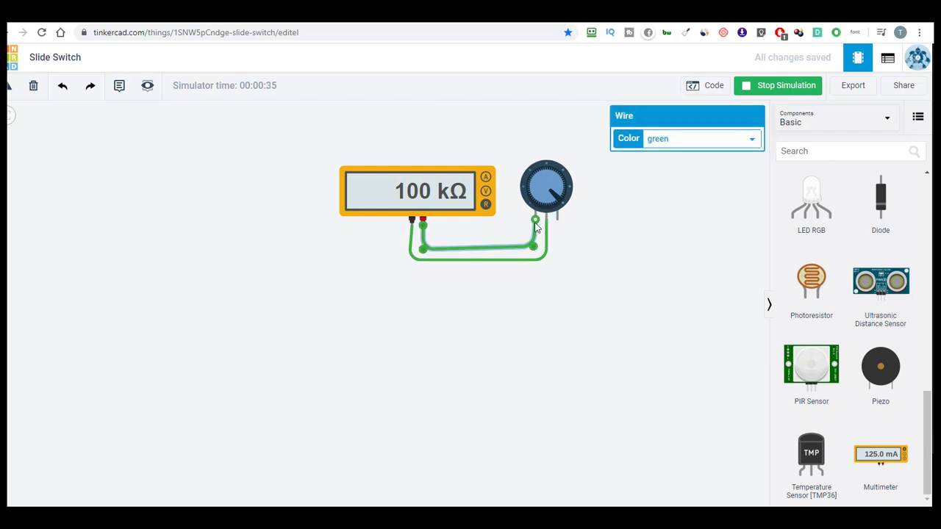
left_click(800, 93)
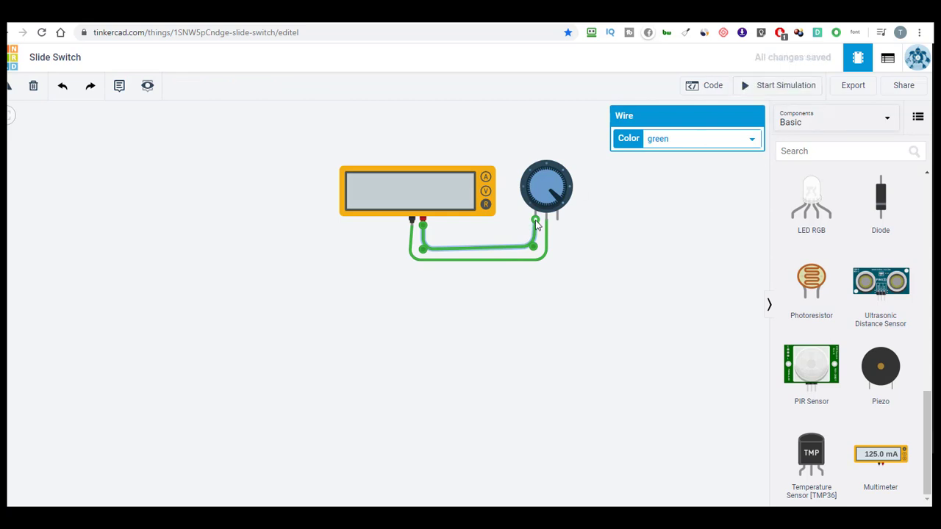
left_click_drag(535, 222, 557, 219)
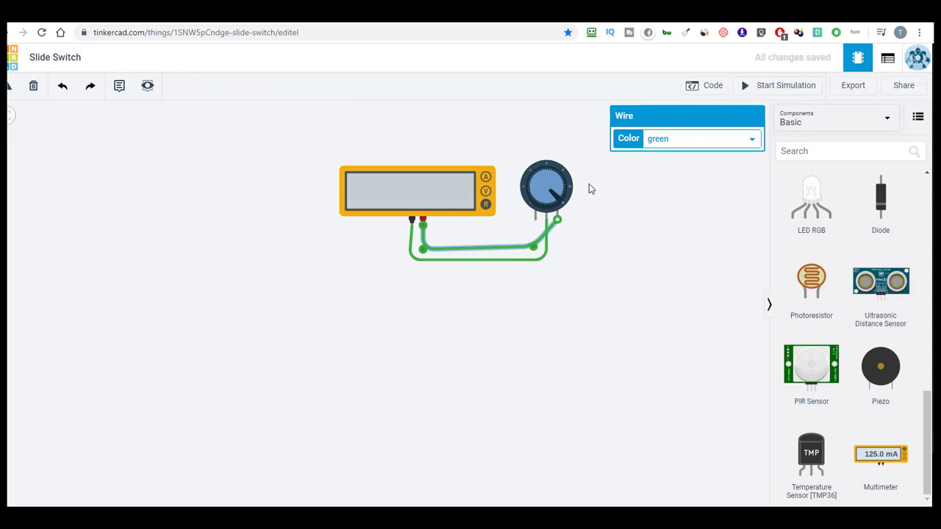
left_click(773, 85)
left_click_drag(558, 222, 535, 220)
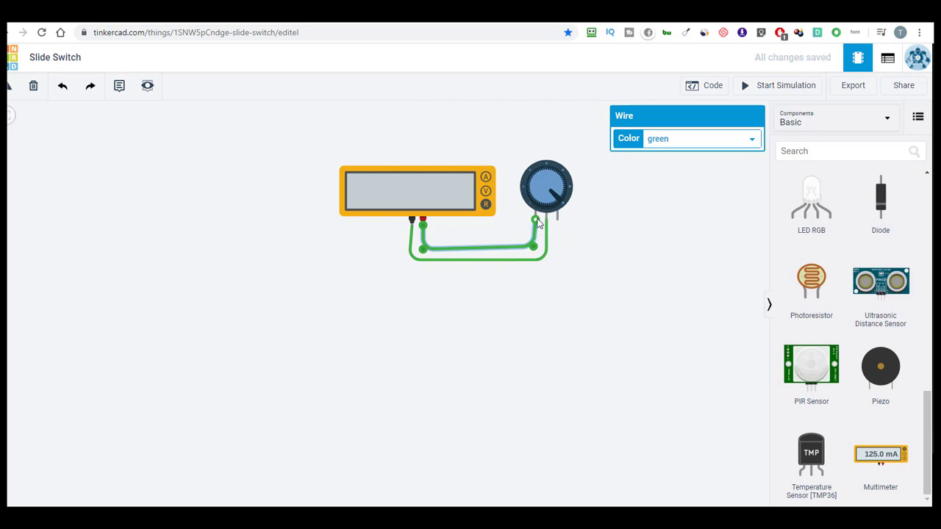
Move the middle-pin meter wire to the right pin and confirm a steady 100 kΩ while turning the knob.
left_click(546, 221)
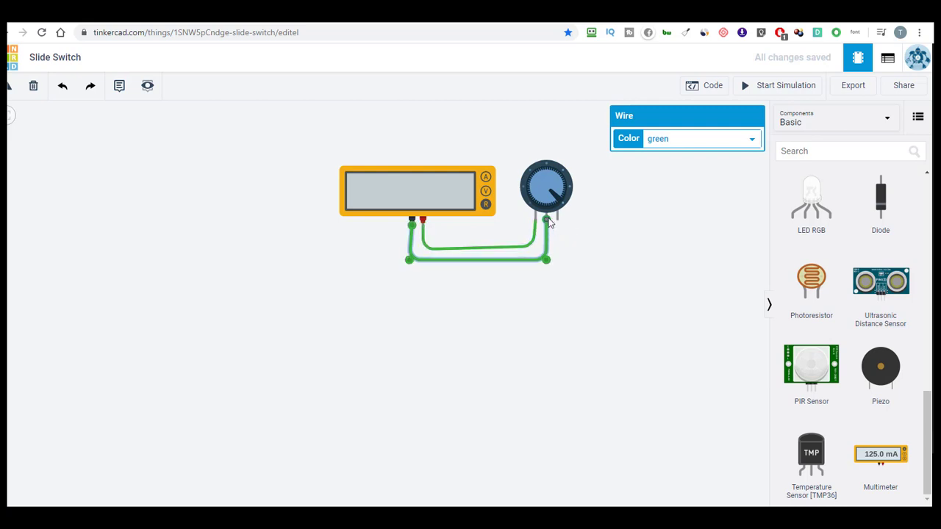
left_click_drag(547, 218, 558, 220)
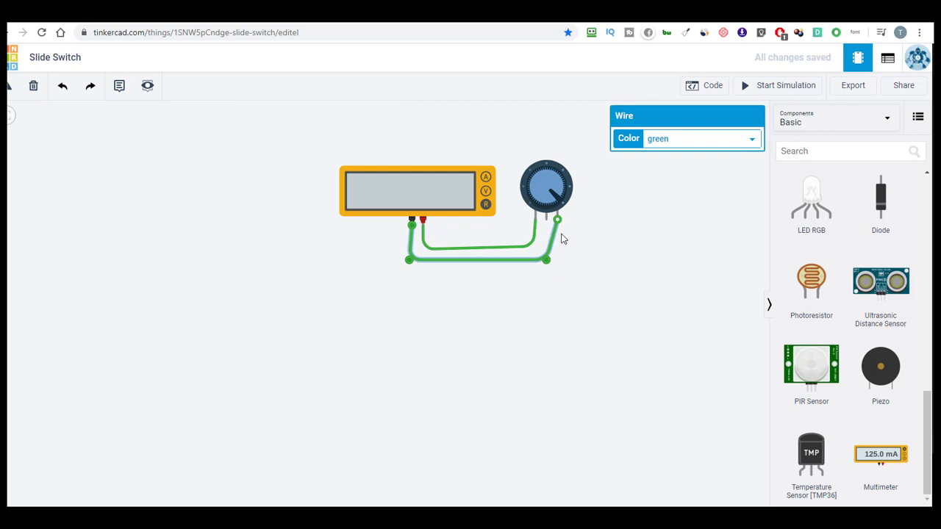
left_click(775, 90)
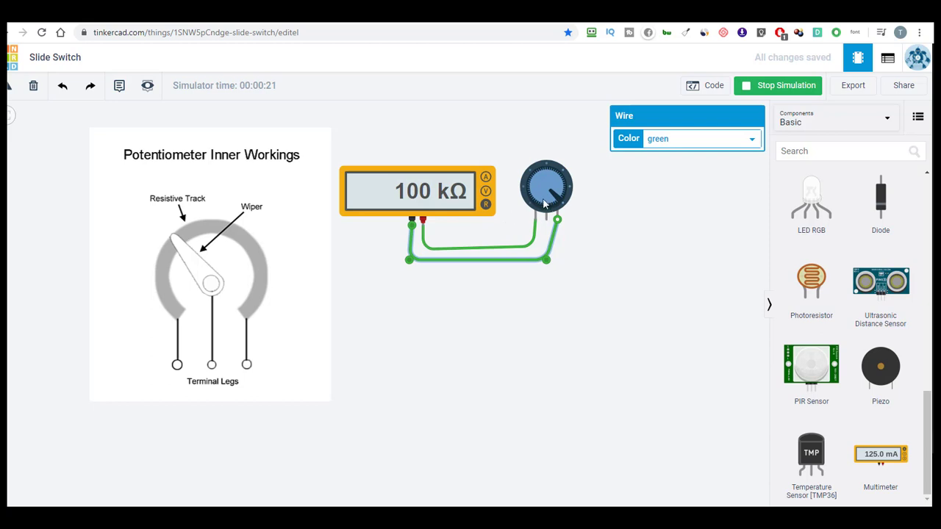
left_click_drag(549, 200, 525, 199)
Set the potentiometer's resistance to 500 kΩ and rerun the simulation to read 500 kΩ.
left_click_drag(548, 179, 548, 183)
left_click(546, 184)
double_click(677, 160)
type("5")
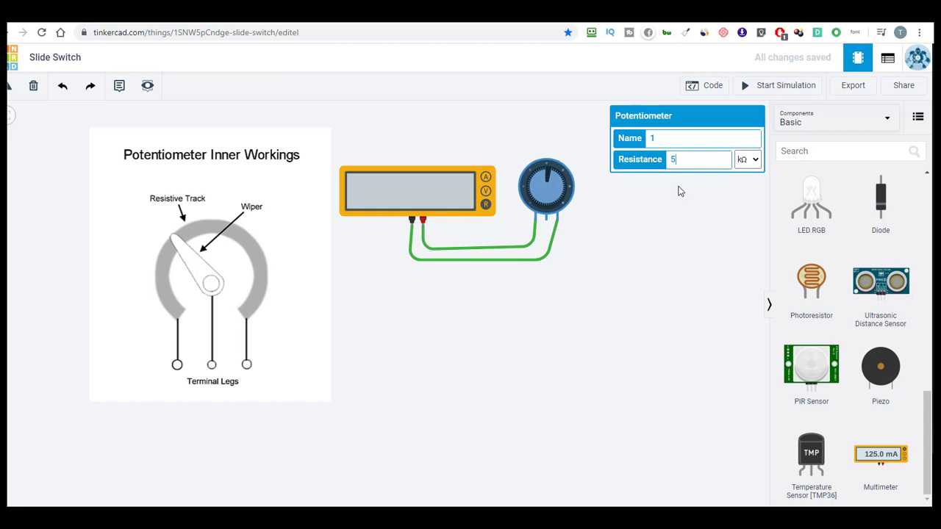
type("00")
left_click(794, 86)
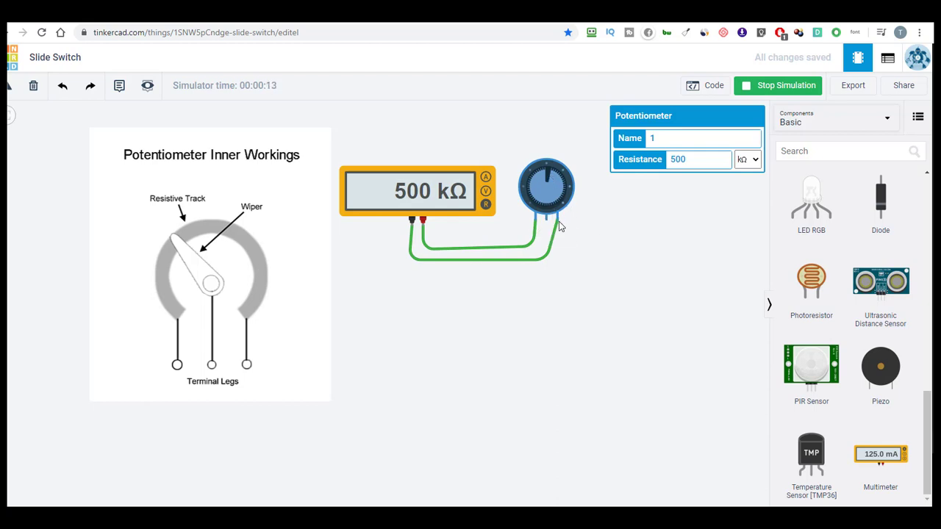
Move the meter lead to the wiper pin and sweep the knob, reading 0.00 Ω up to 500 kΩ.
left_click(764, 88)
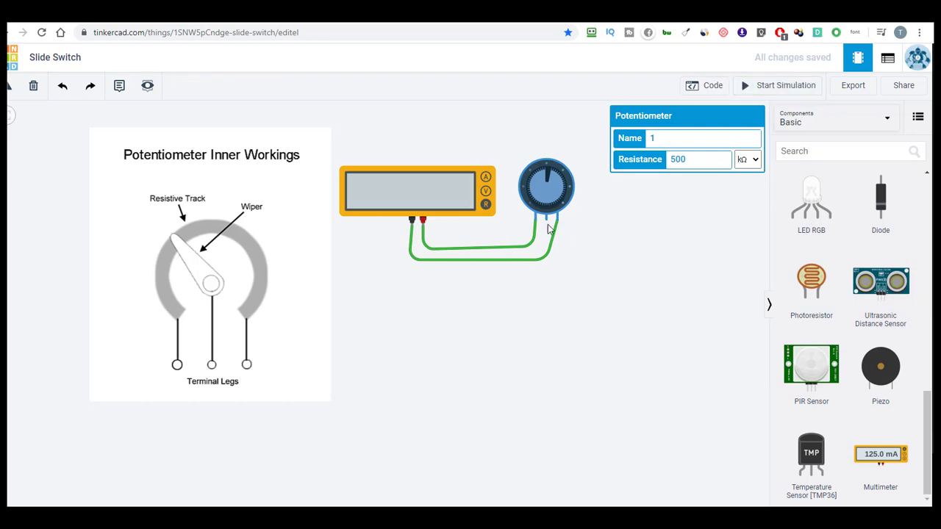
left_click_drag(558, 220, 546, 220)
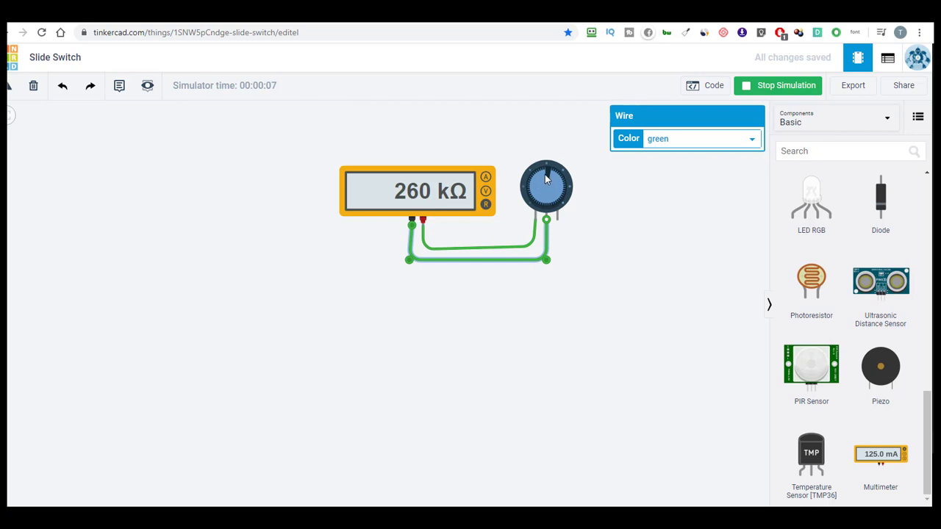
left_click_drag(550, 177, 556, 214)
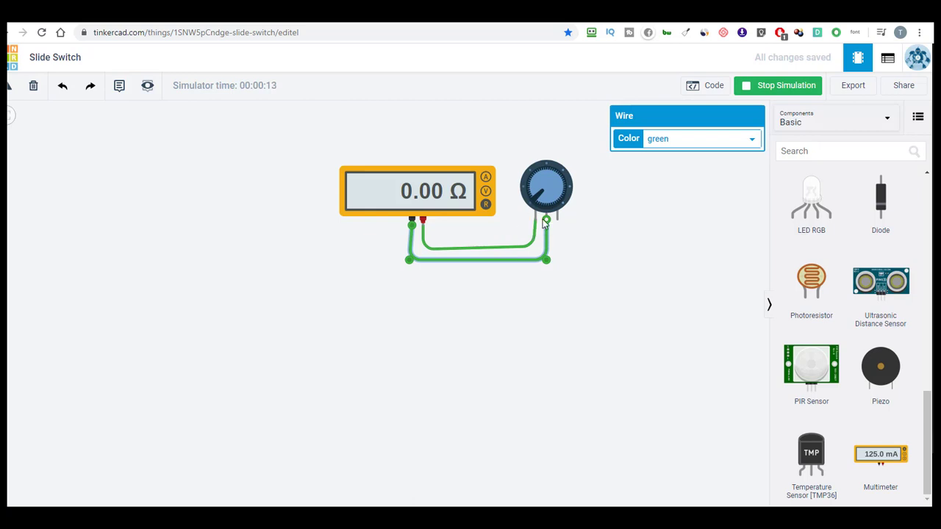
left_click_drag(533, 193, 637, 247)
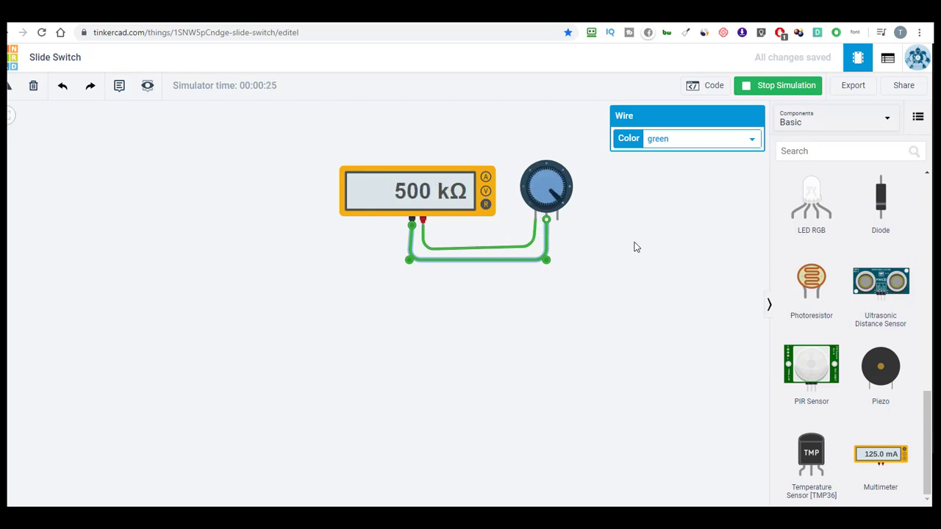